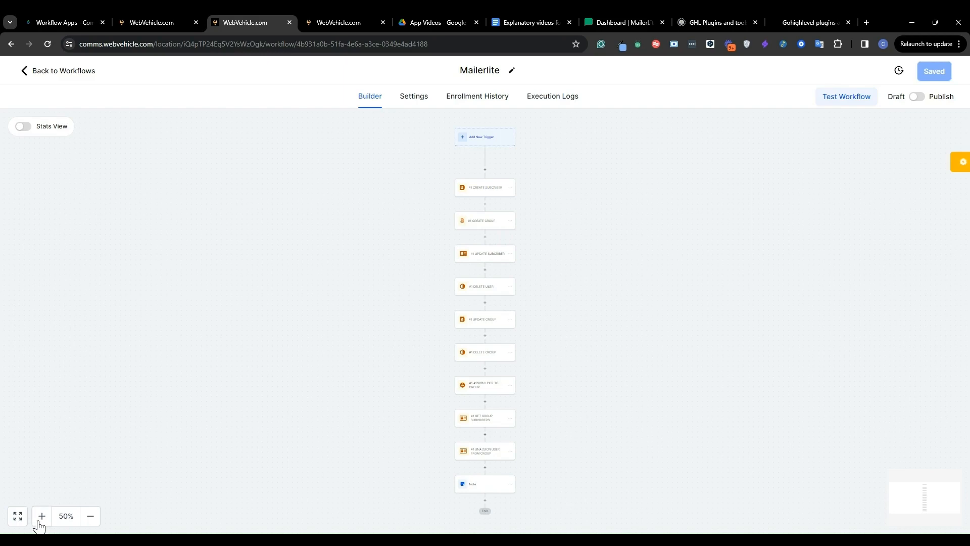
- Zoom in and scroll through the Mailerlite workflow's chain of actions from trigger to end
click(41, 516)
click(42, 516)
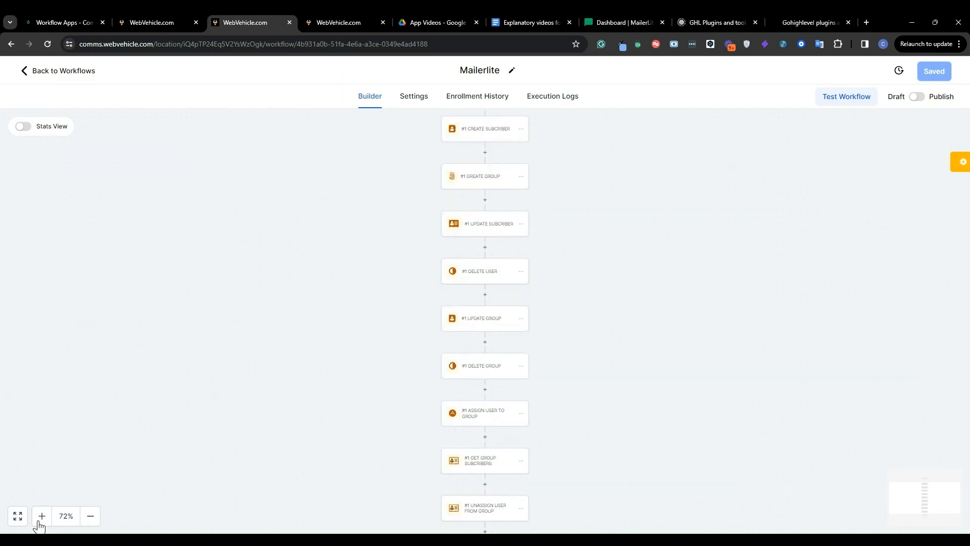
click(40, 523)
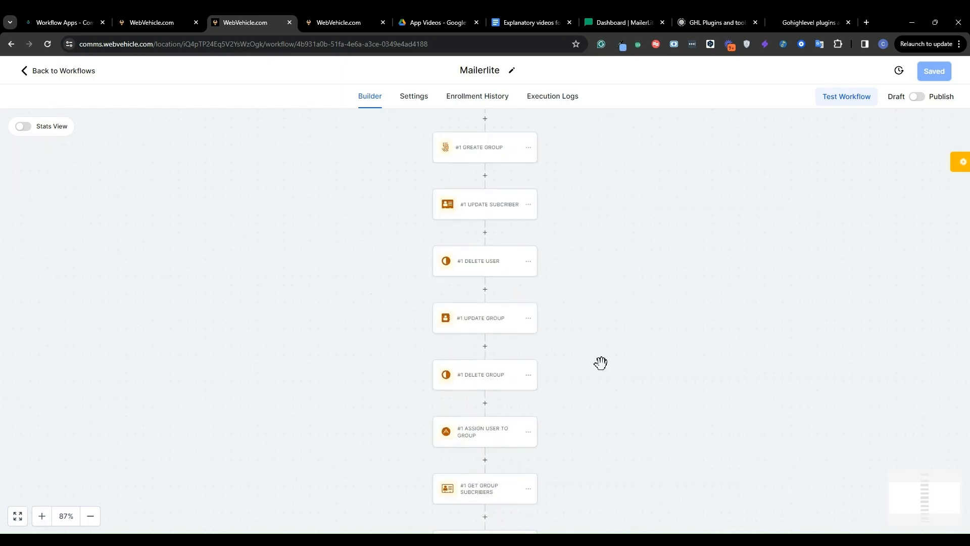
scroll(600, 363, up, 5)
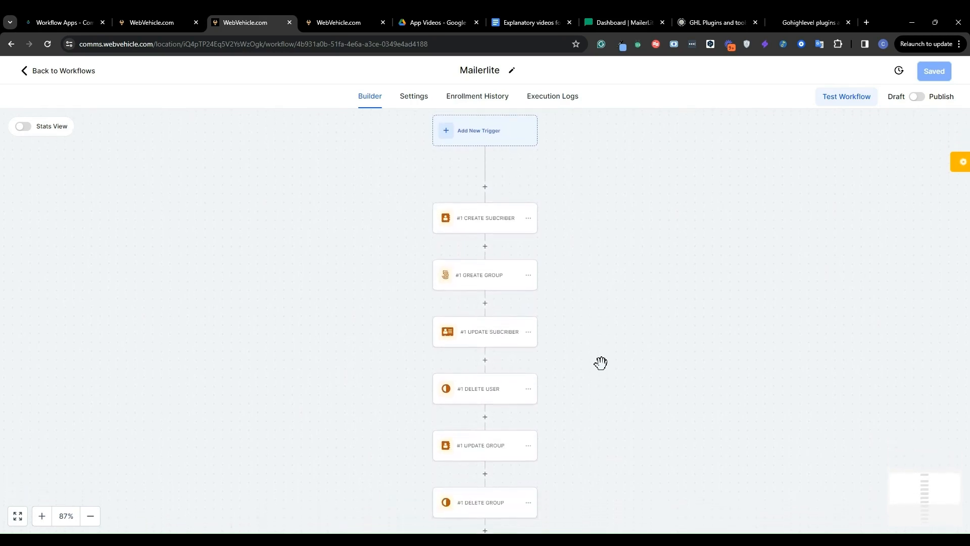
scroll(558, 218, down, 2)
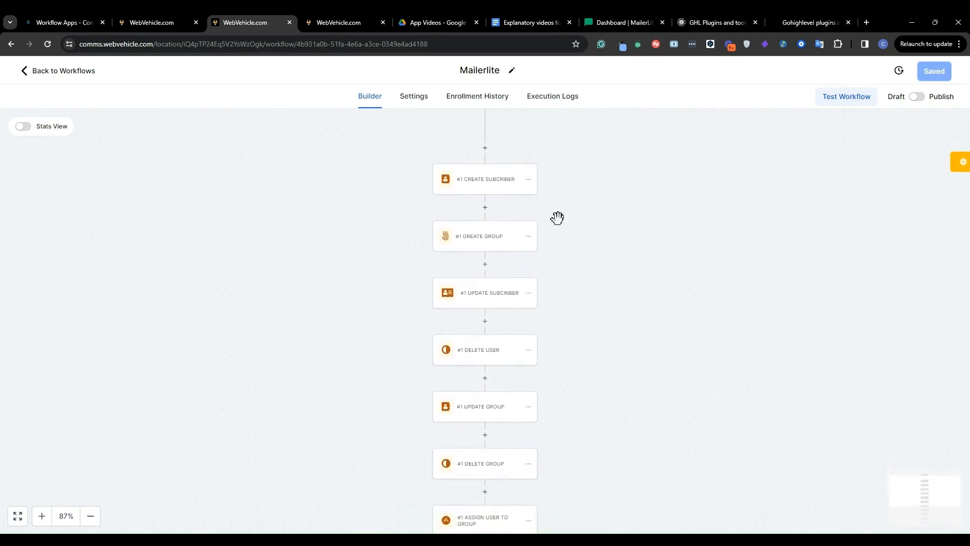
scroll(527, 230, down, 5)
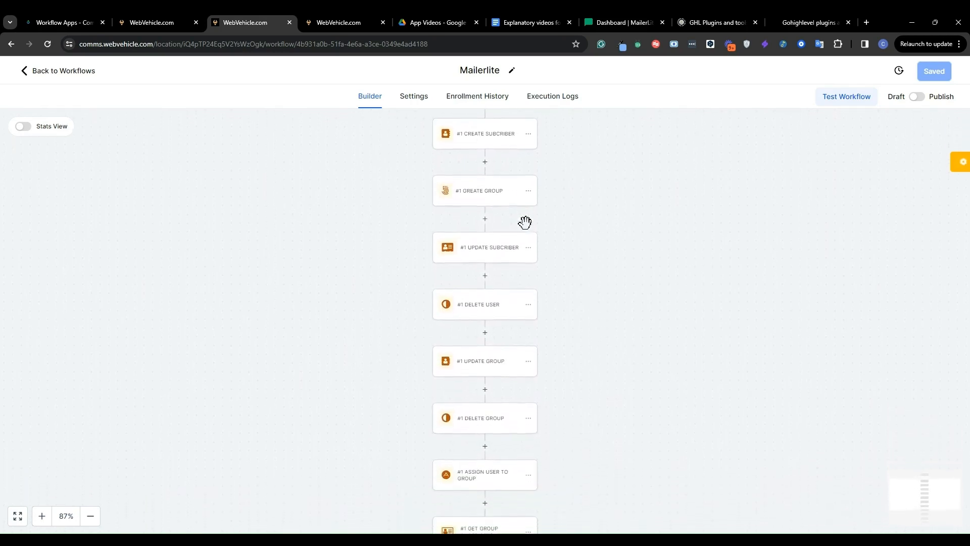
scroll(525, 223, down, 3)
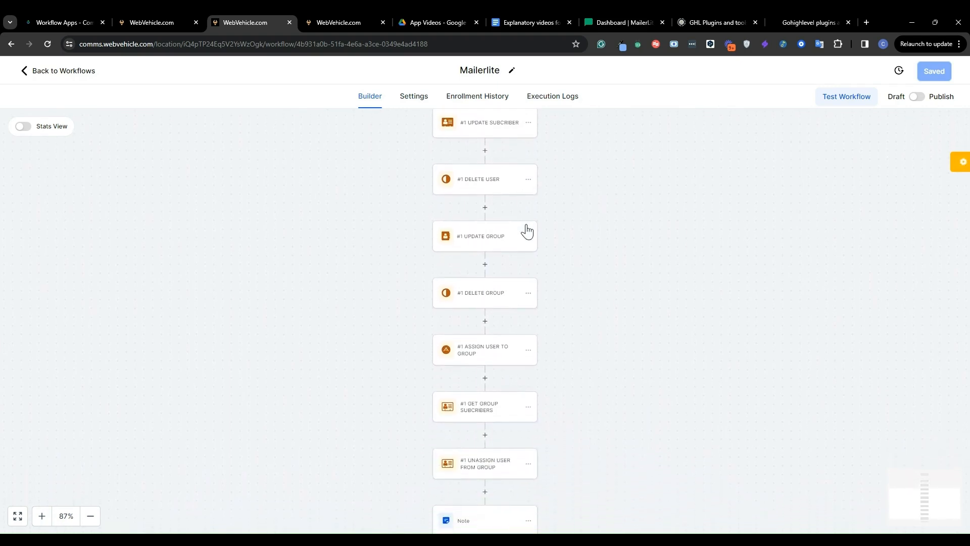
scroll(527, 231, down, 3)
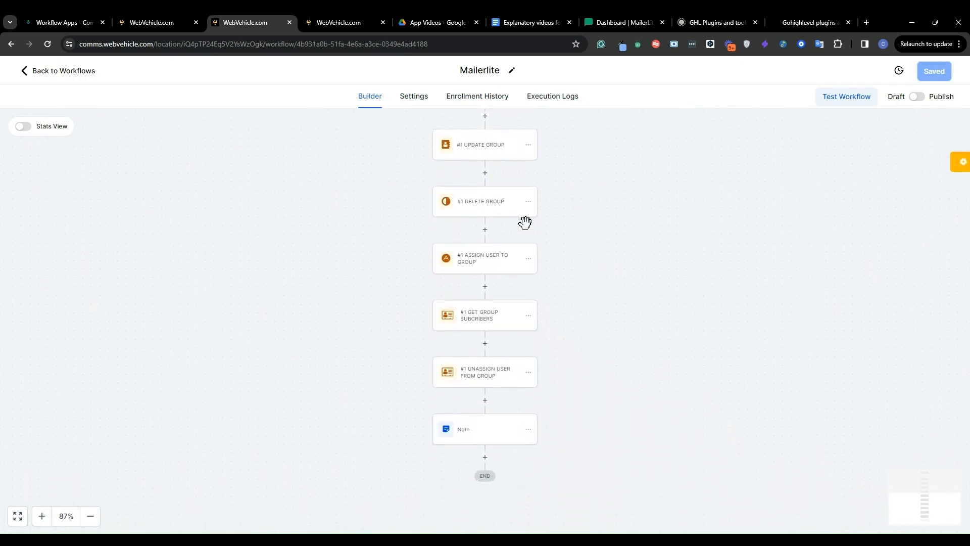
scroll(527, 231, up, 2)
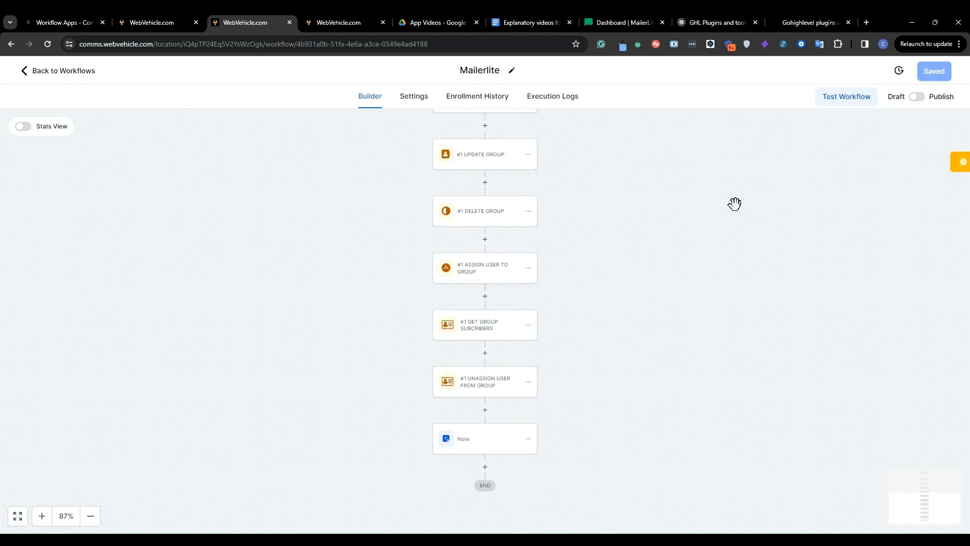
- Switch to the Workflow Apps tab and compare installed and available apps for the mail search
click(50, 23)
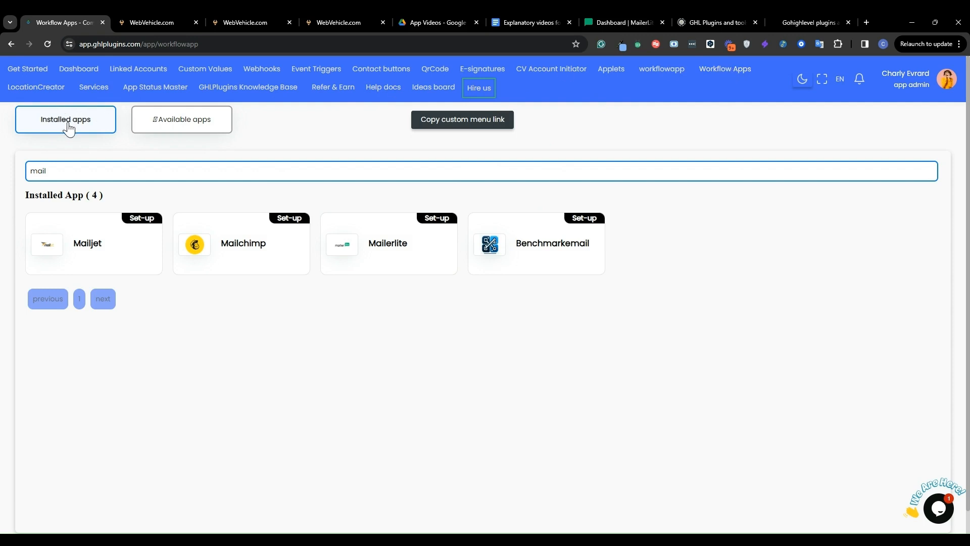
click(194, 126)
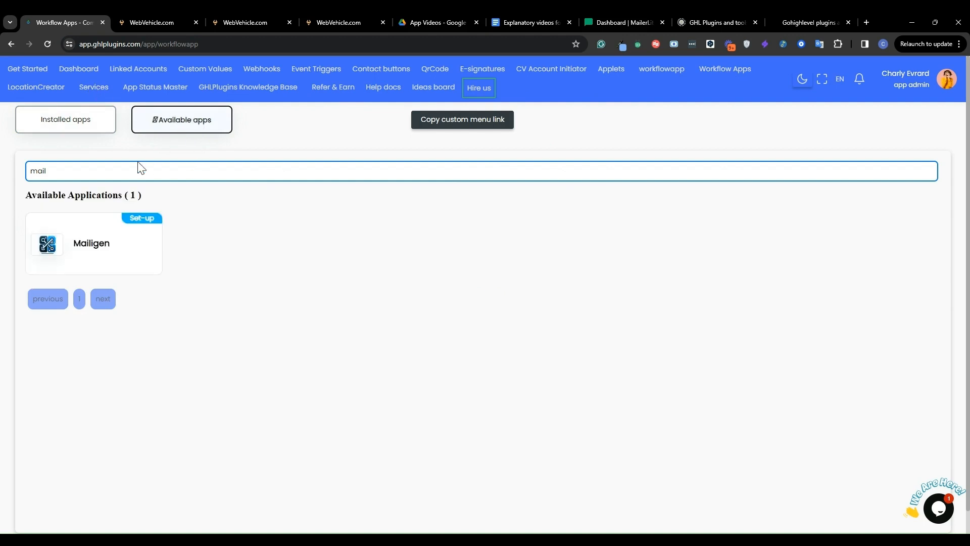
click(54, 172)
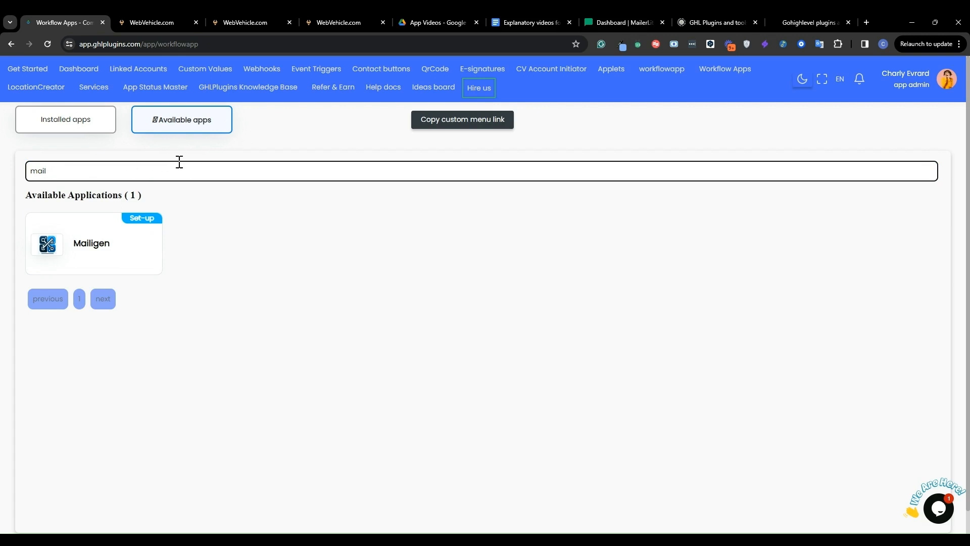
click(59, 124)
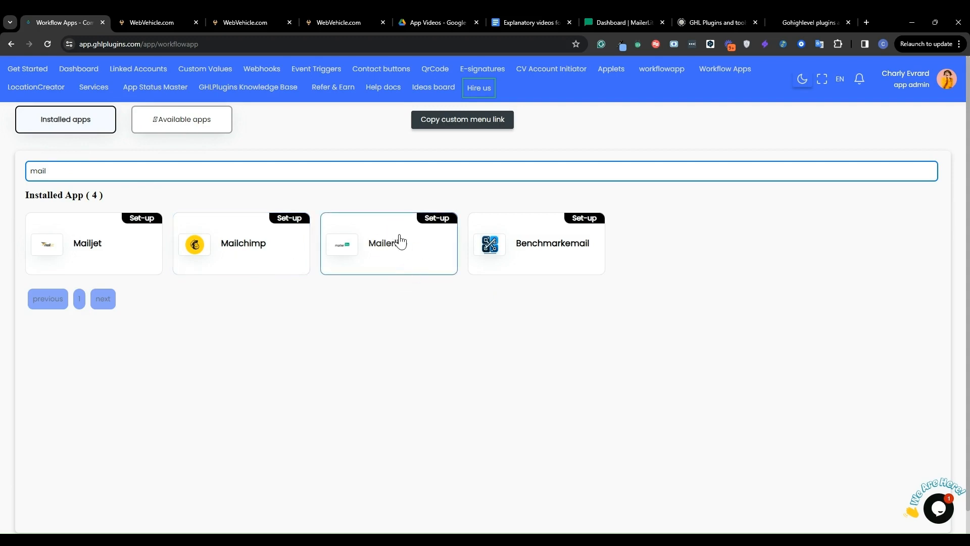
click(217, 127)
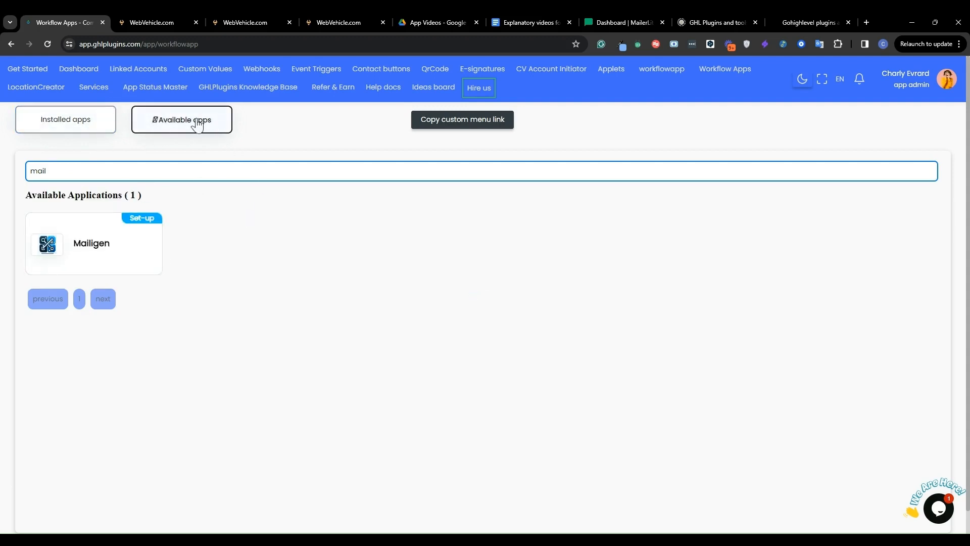
click(62, 123)
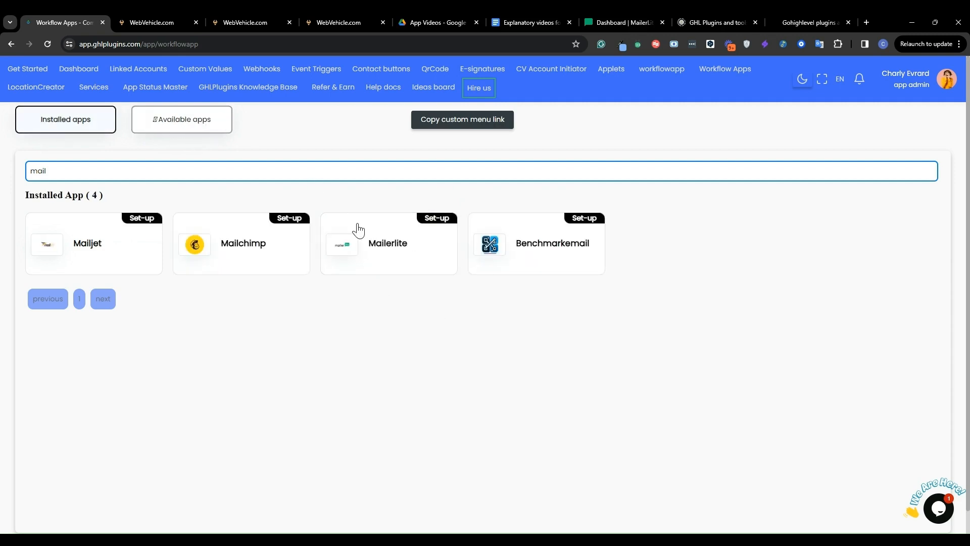
- Start Mailerlite setup, choose the WebVehicle.com agency account, and tick access to all sub-accounts and automatic future installation
click(410, 247)
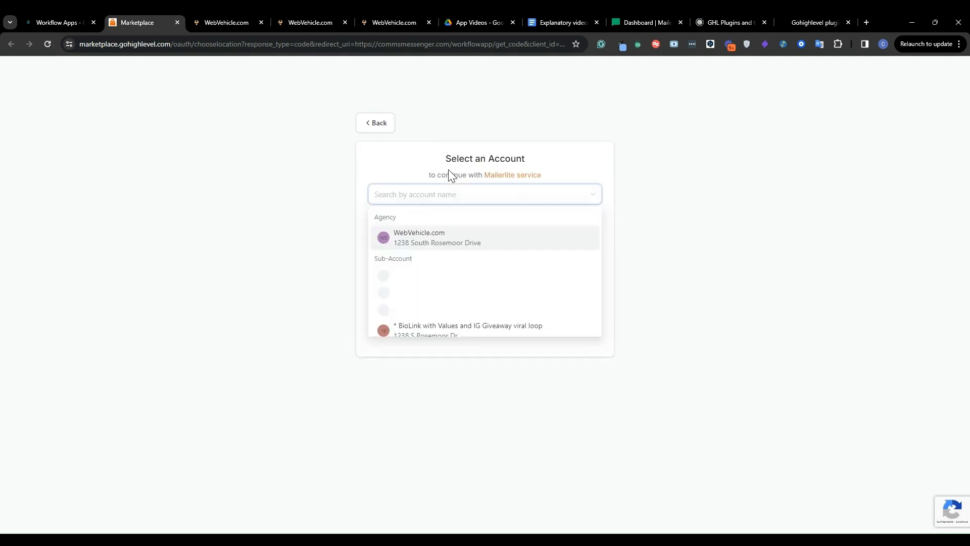
click(423, 243)
click(375, 159)
click(375, 176)
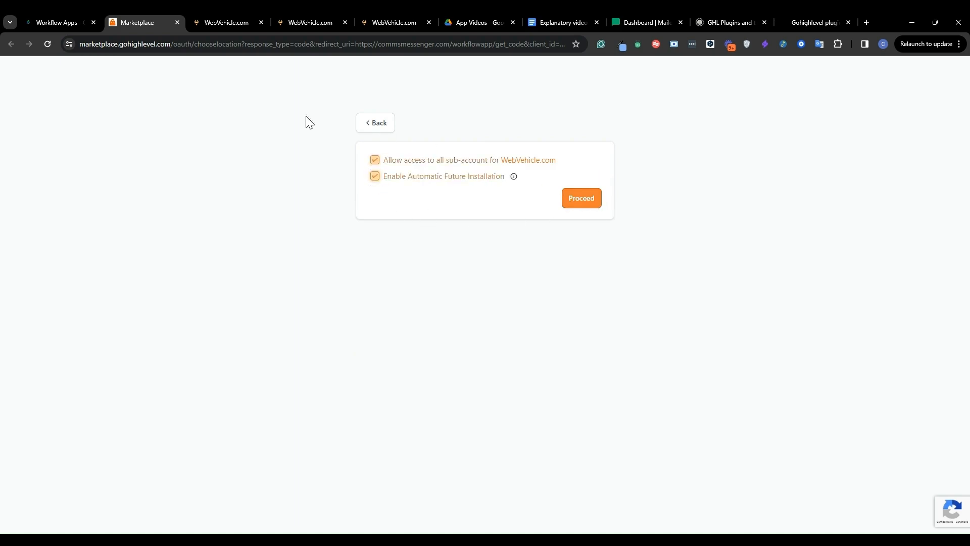
- Return to the Workflow Apps tab and copy the custom menu link
click(54, 16)
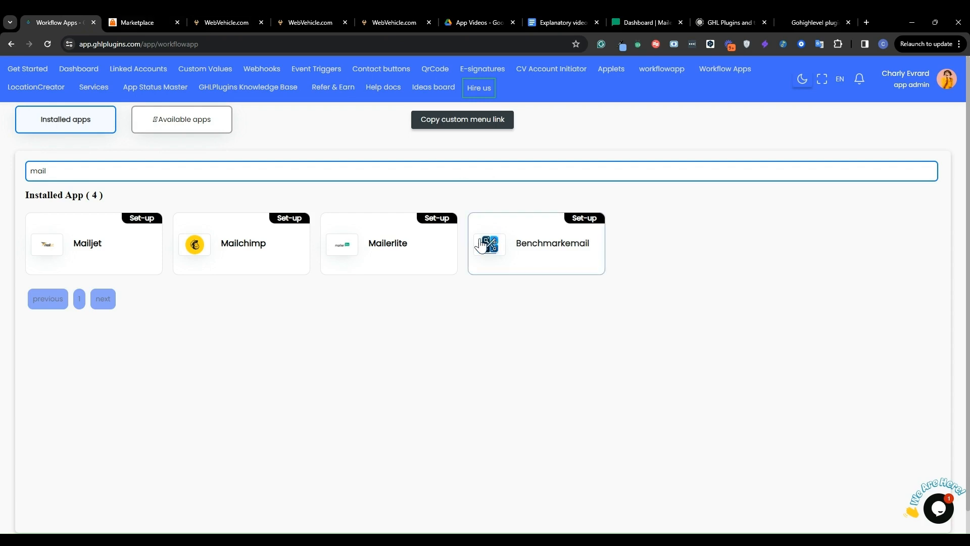
click(445, 129)
- In the WebVehicle tab, switch to agency view and open the Custom Menu Link settings page
click(210, 20)
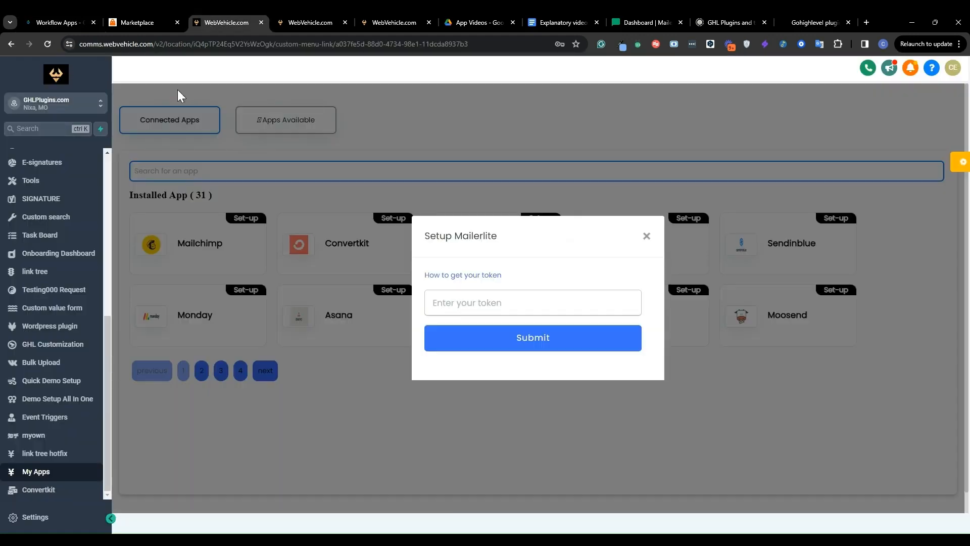
click(55, 103)
click(177, 134)
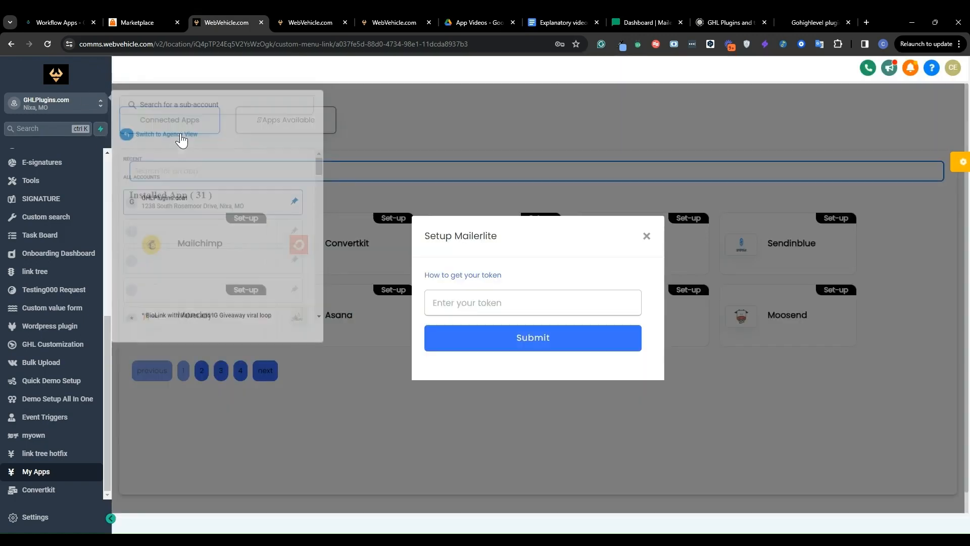
click(40, 520)
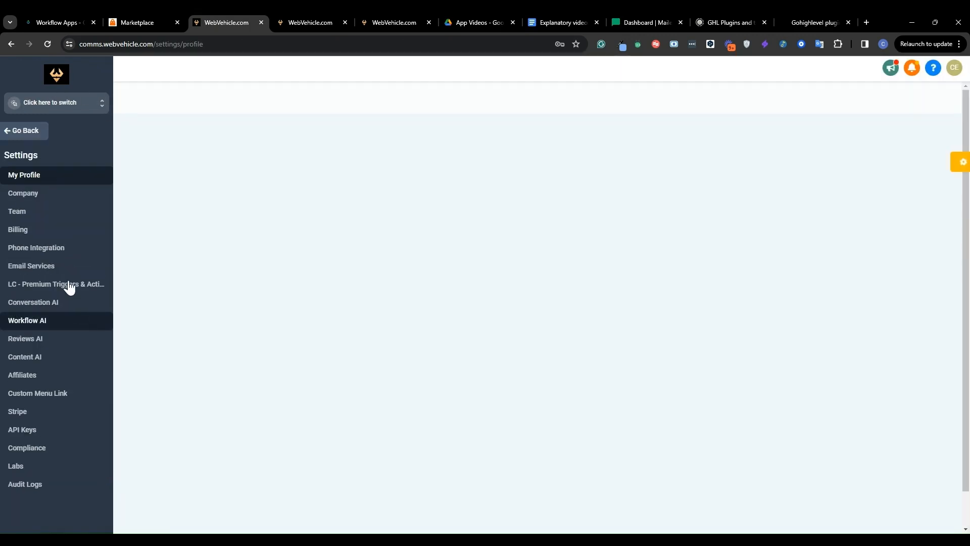
click(45, 393)
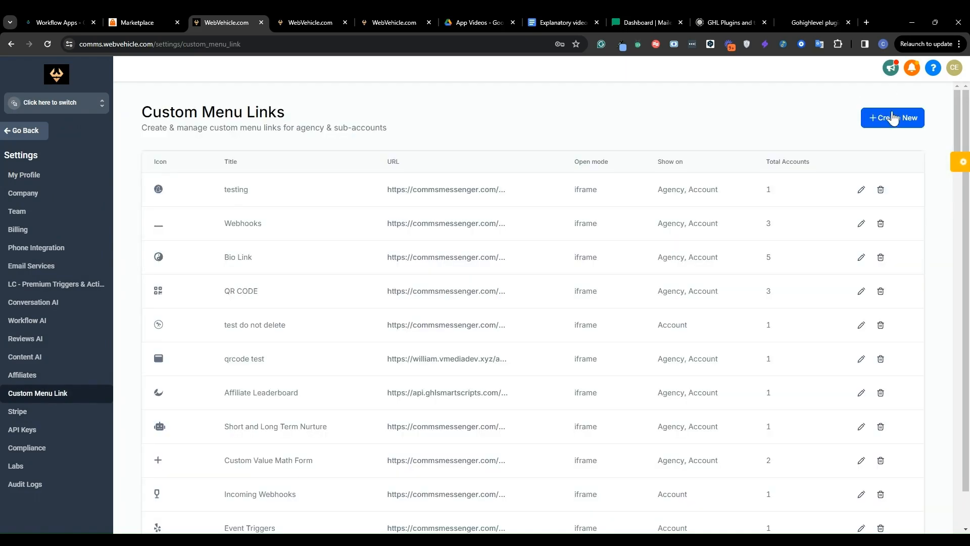
- Try to create a new custom menu link with the copied URL pasted in, then close the dialog
click(892, 118)
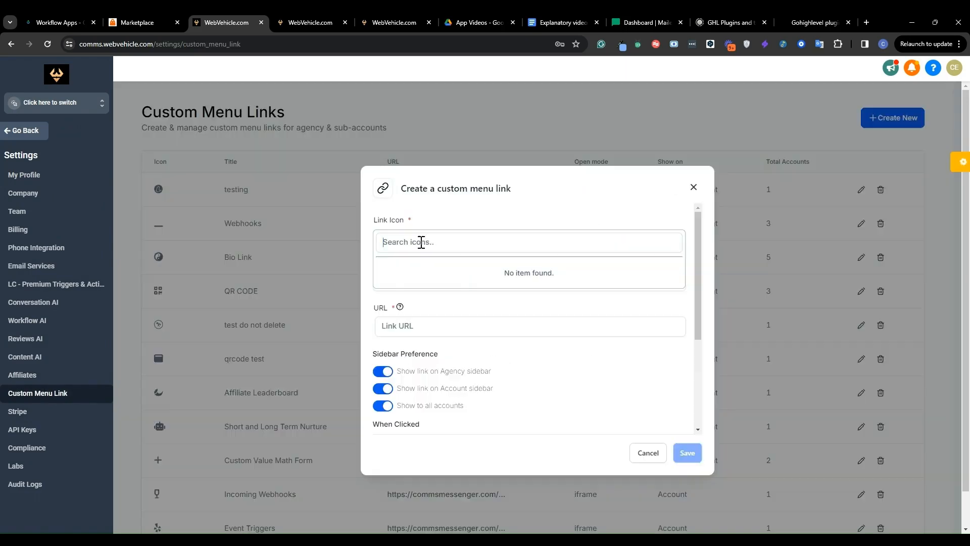
scroll(542, 321, down, 2)
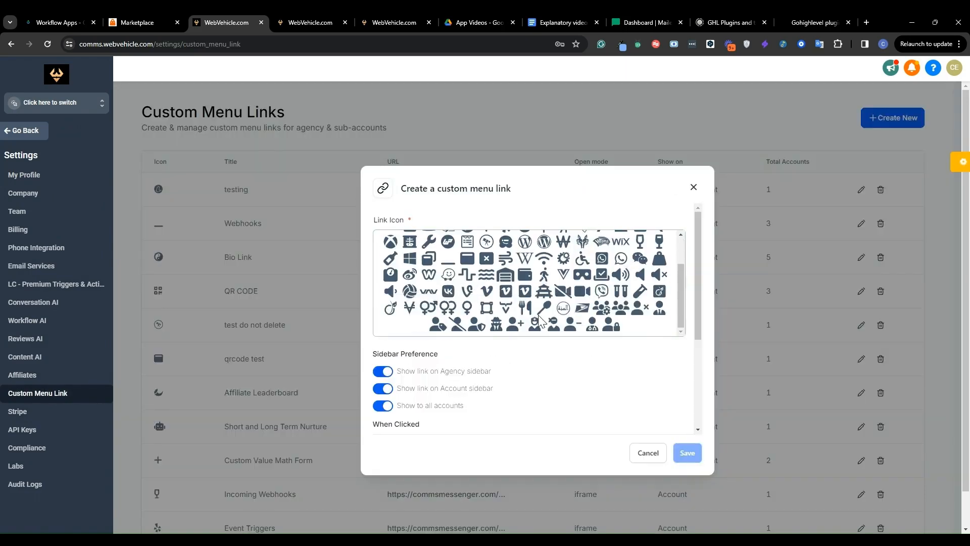
click(561, 309)
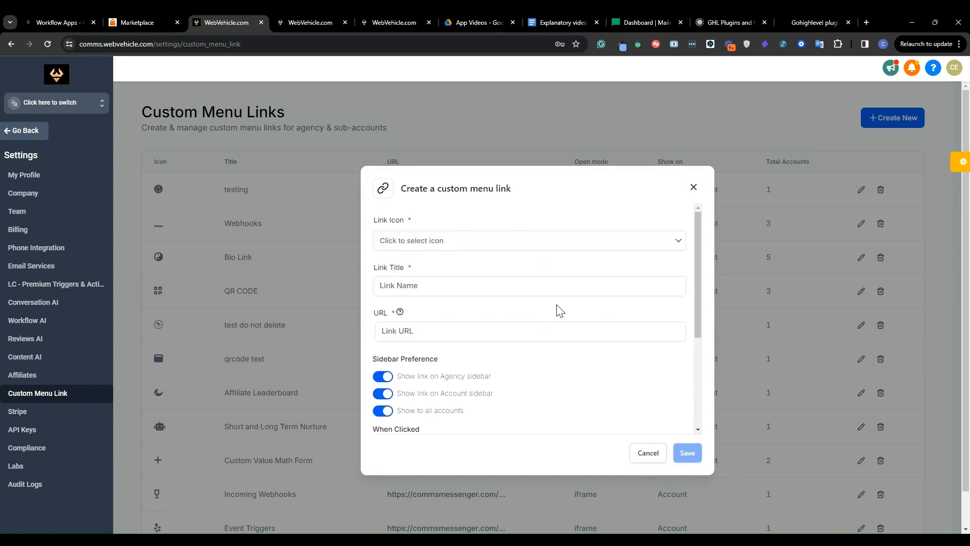
click(418, 286)
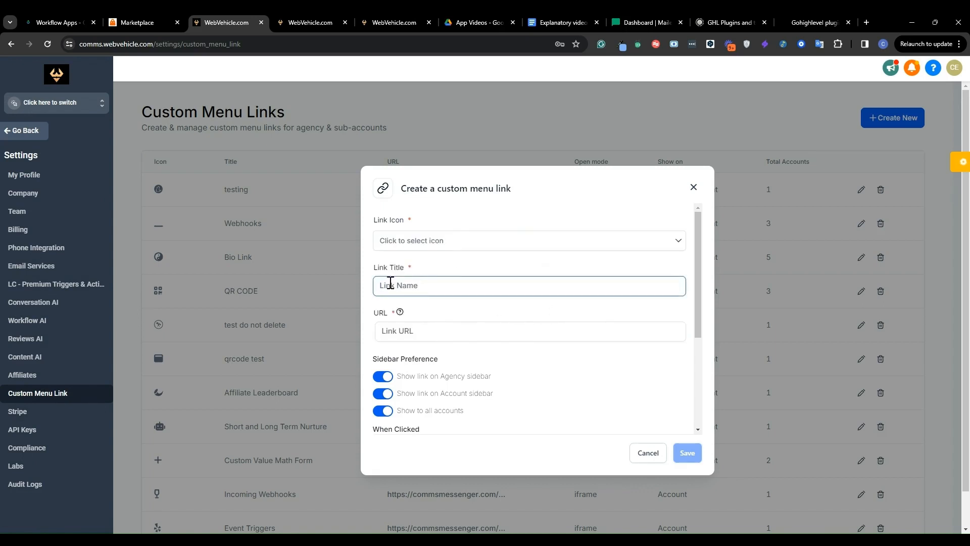
click(418, 330)
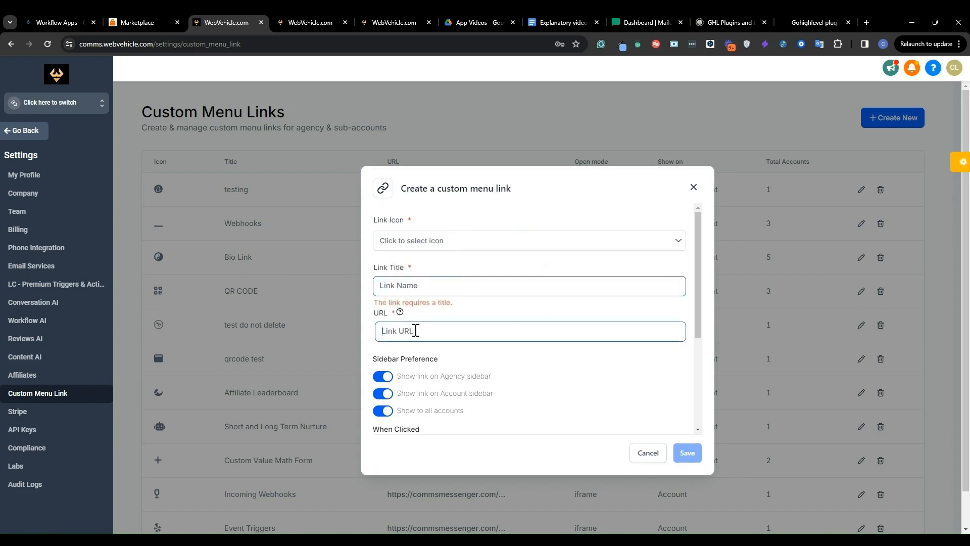
key(ctrl+v)
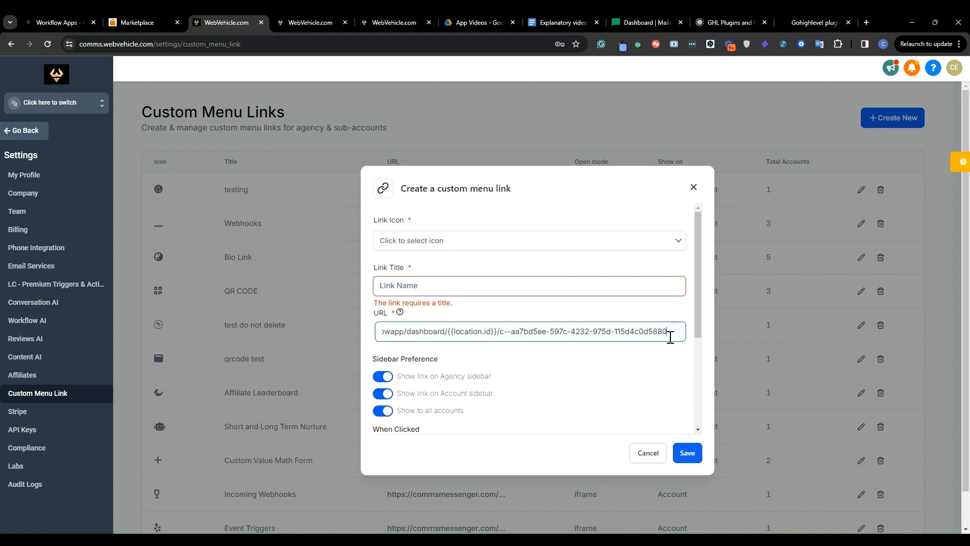
scroll(455, 328, down, 3)
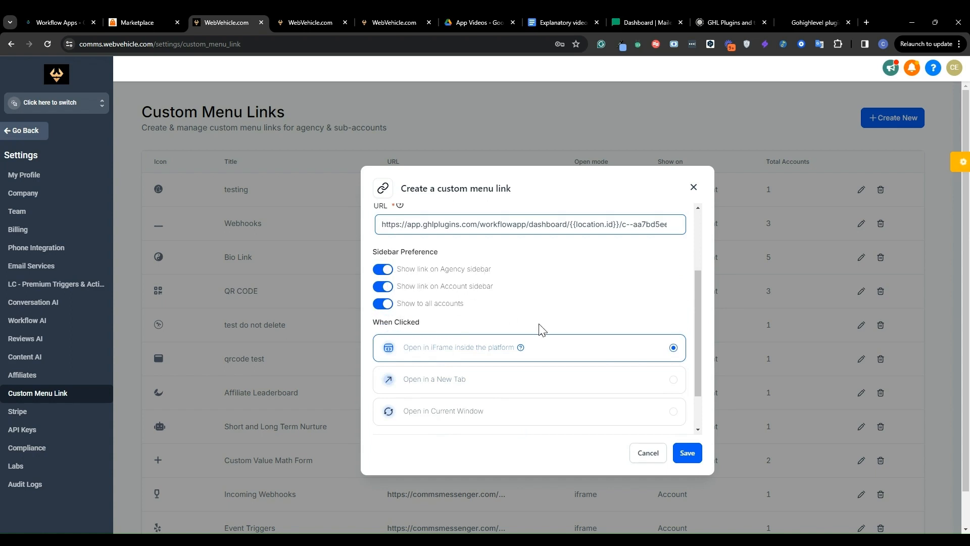
scroll(542, 330, down, 1)
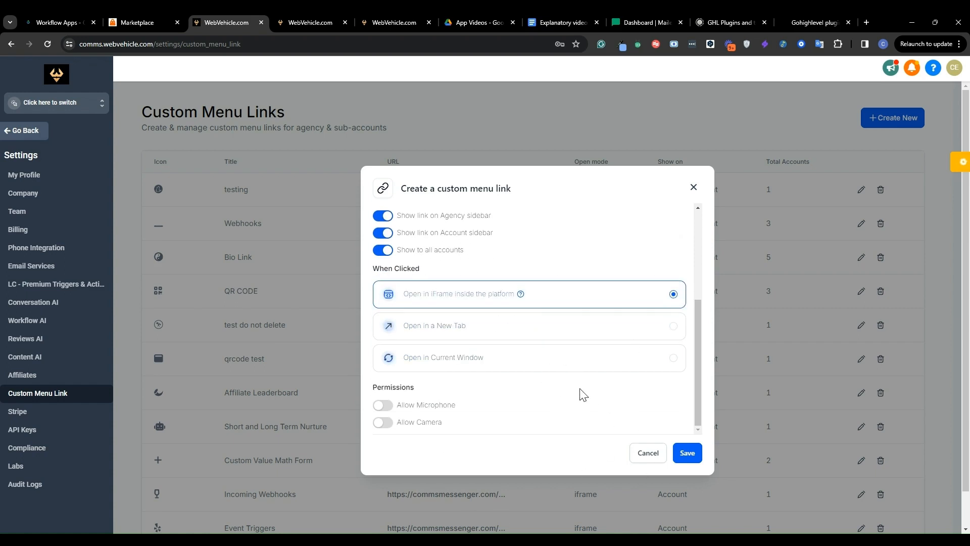
click(690, 451)
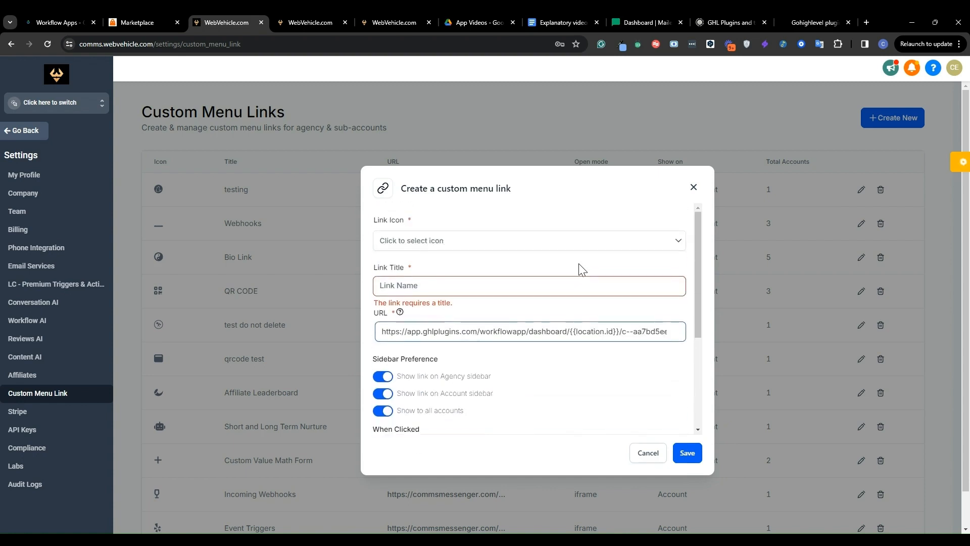
click(694, 188)
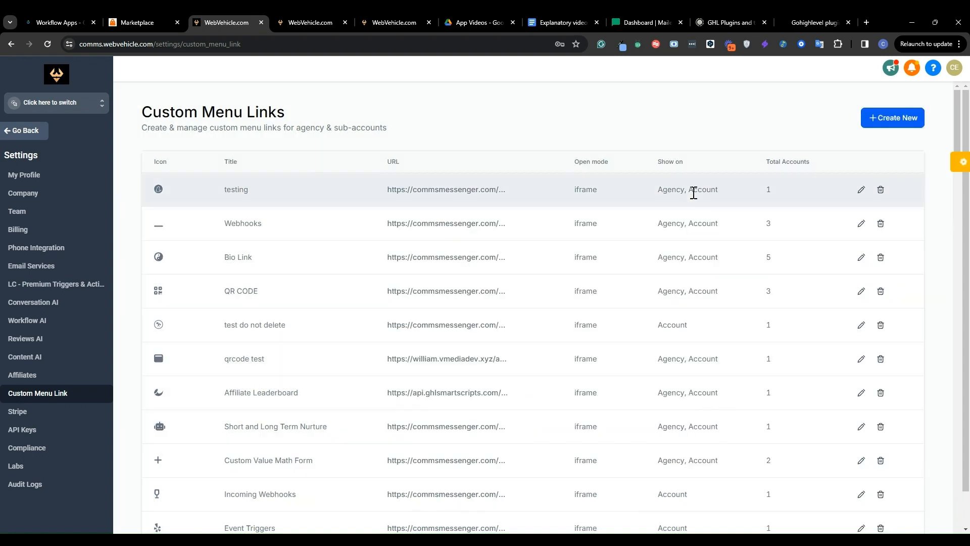
- Switch back to the GHLPlugins.com sub-account and open My Apps
click(71, 102)
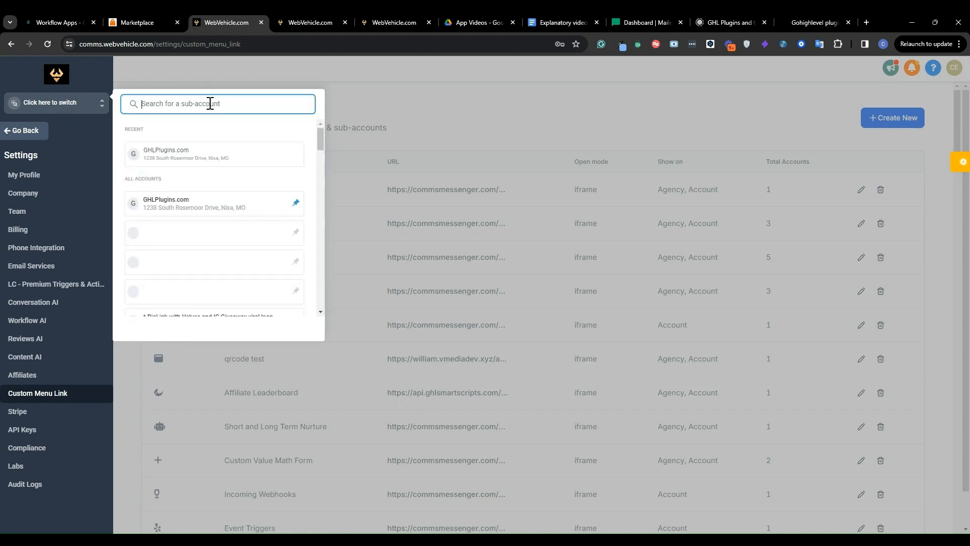
click(180, 150)
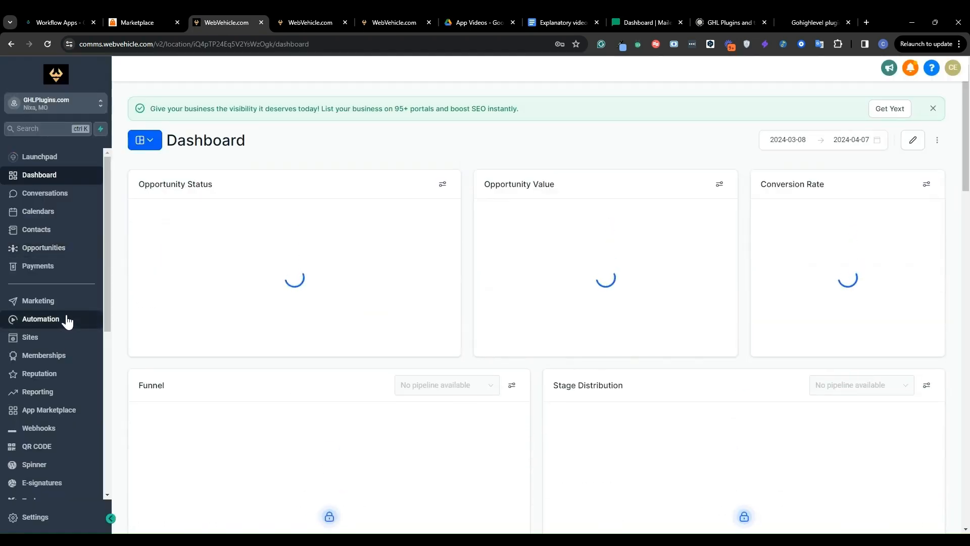
scroll(56, 414, down, 6)
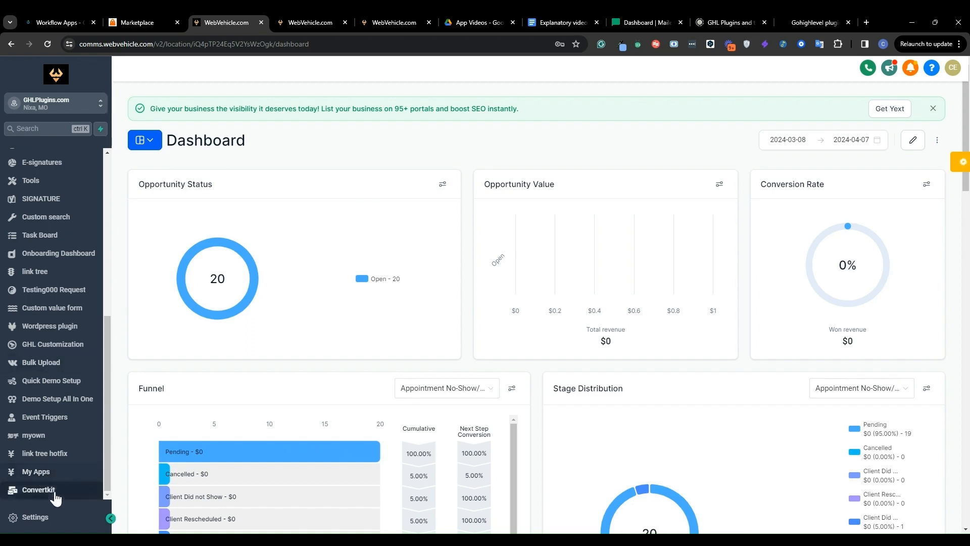
click(30, 471)
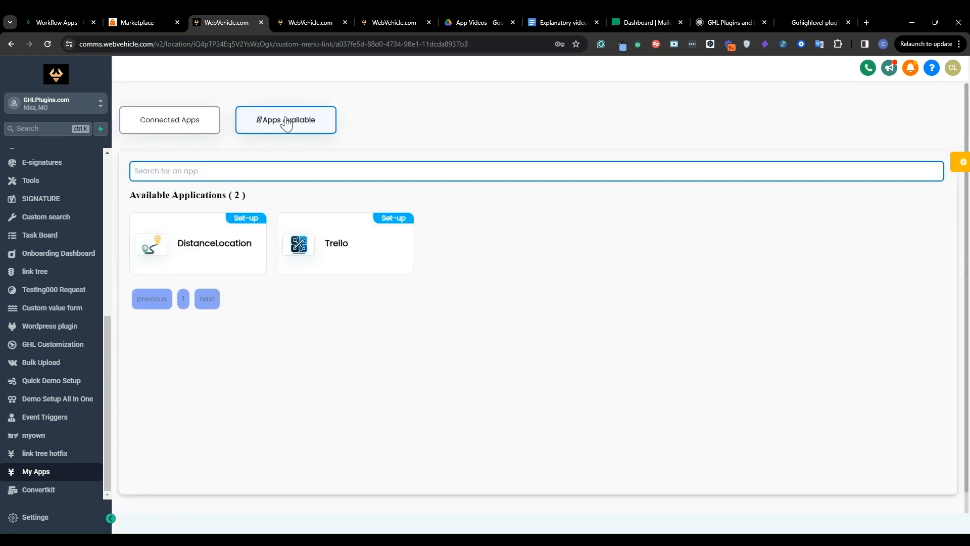
- Filter the connected apps by "mail" and open the Mailerlite setup dialog
click(185, 121)
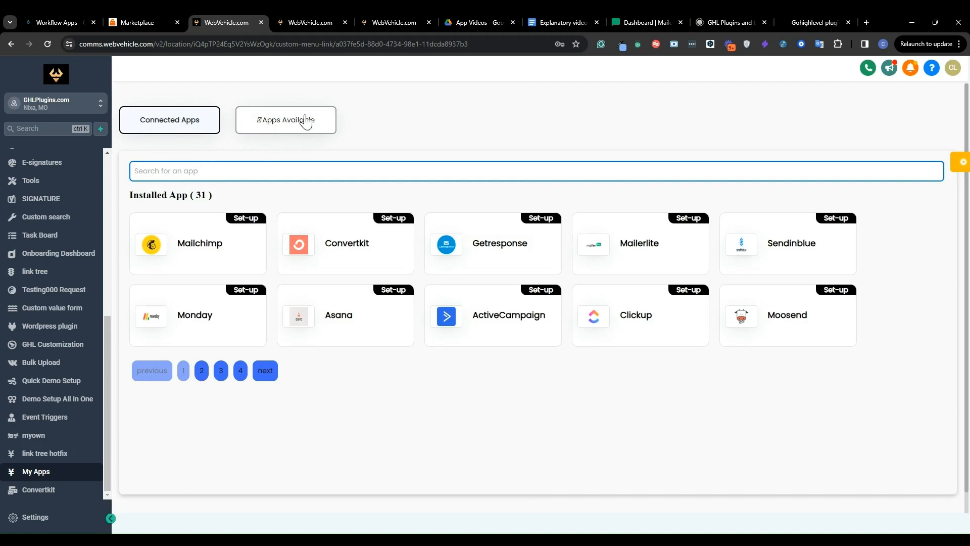
click(285, 168)
text(mail)
click(347, 250)
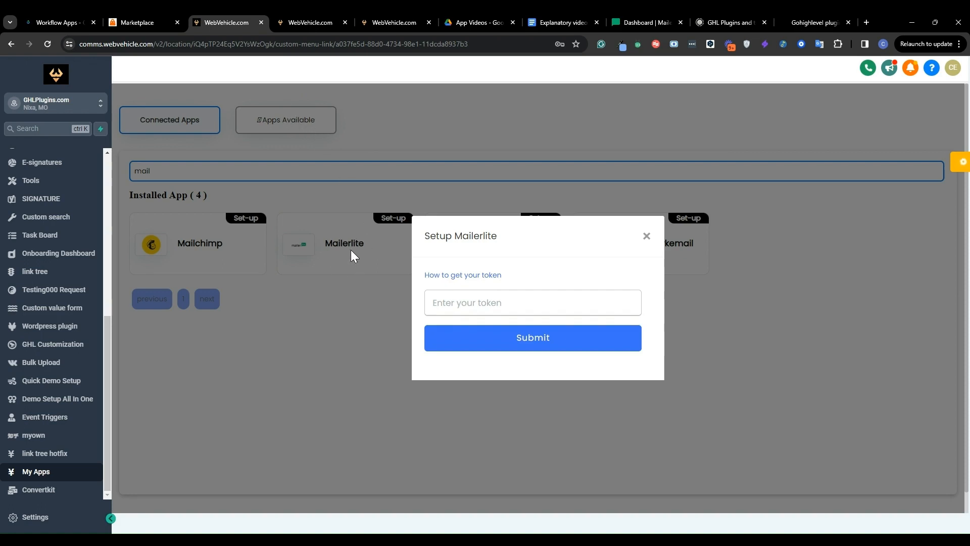
click(469, 304)
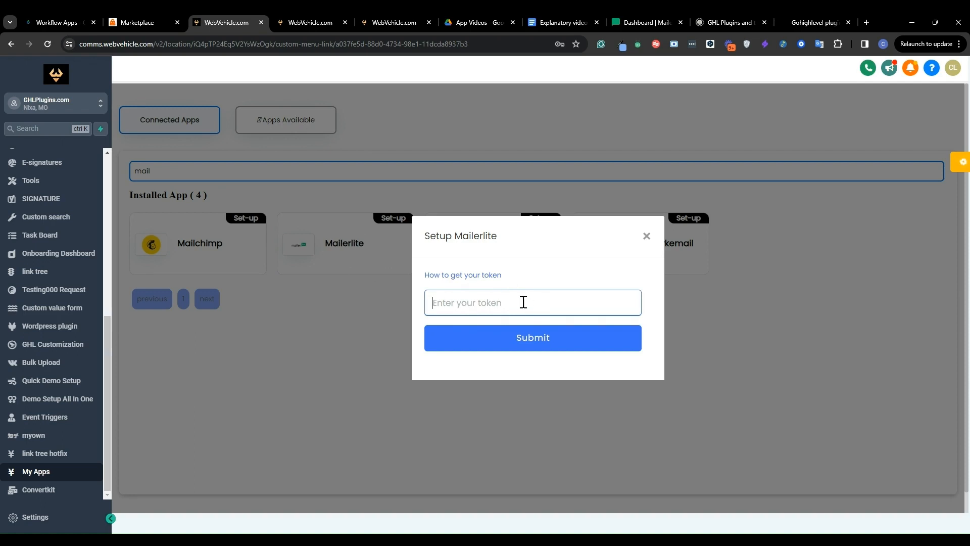
- In MailerLite, generate a new API token named Charlytest from the Integrations API page and copy it
click(647, 20)
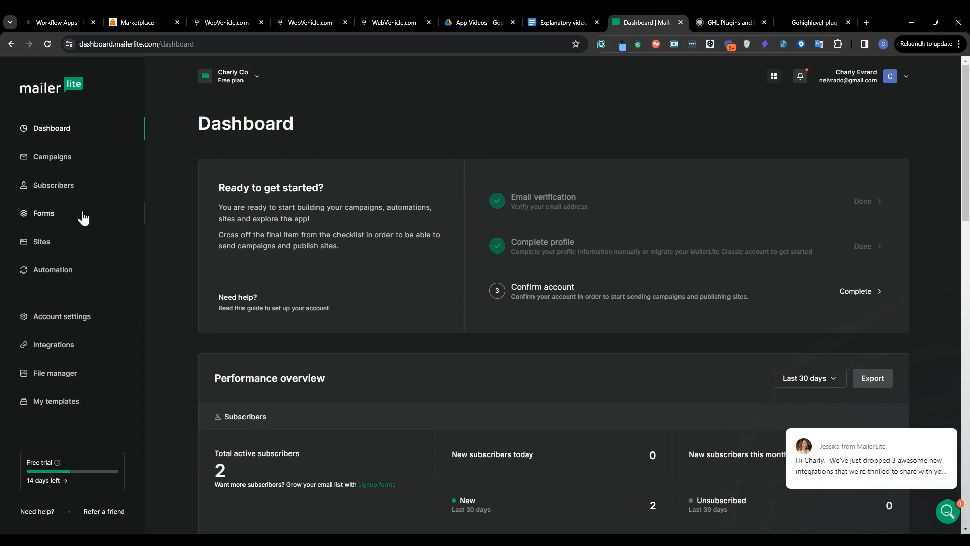
click(54, 345)
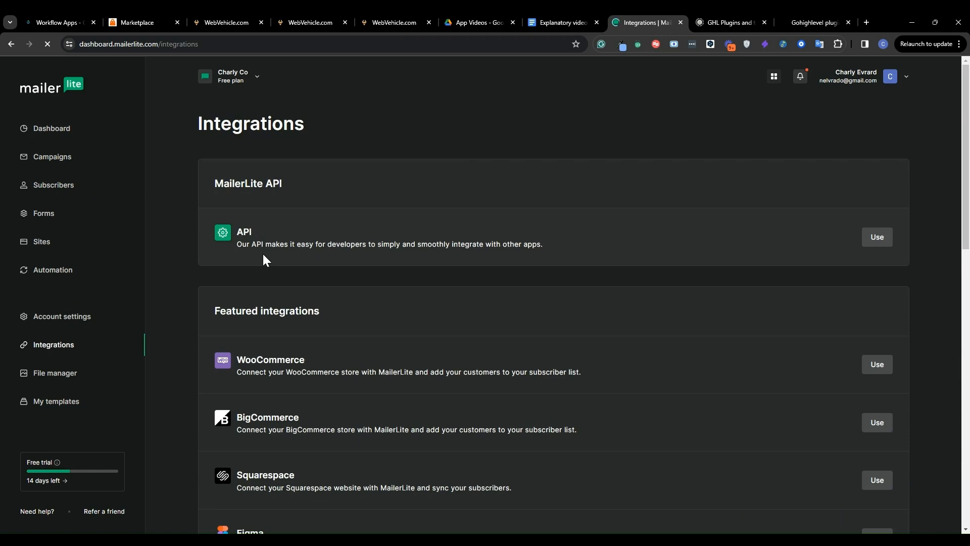
click(877, 238)
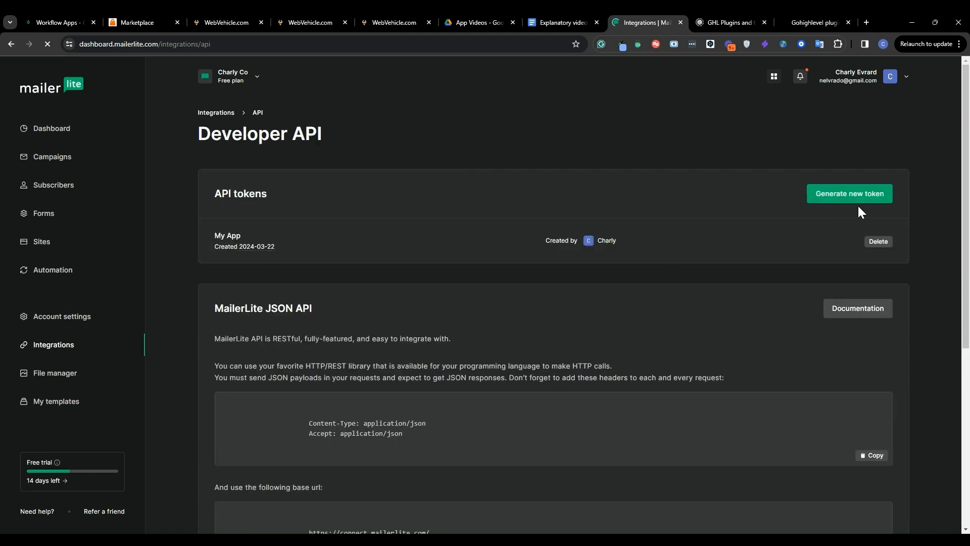
click(859, 207)
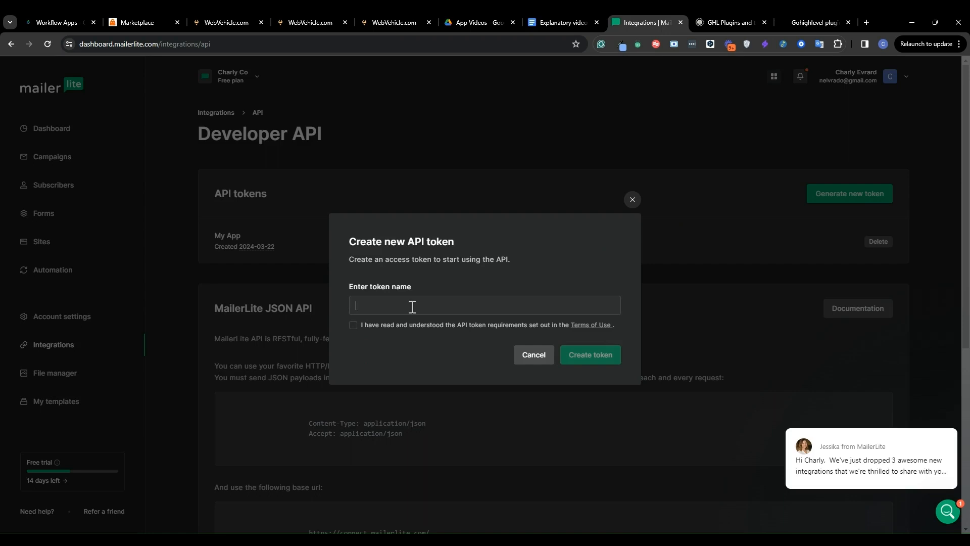
click(352, 325)
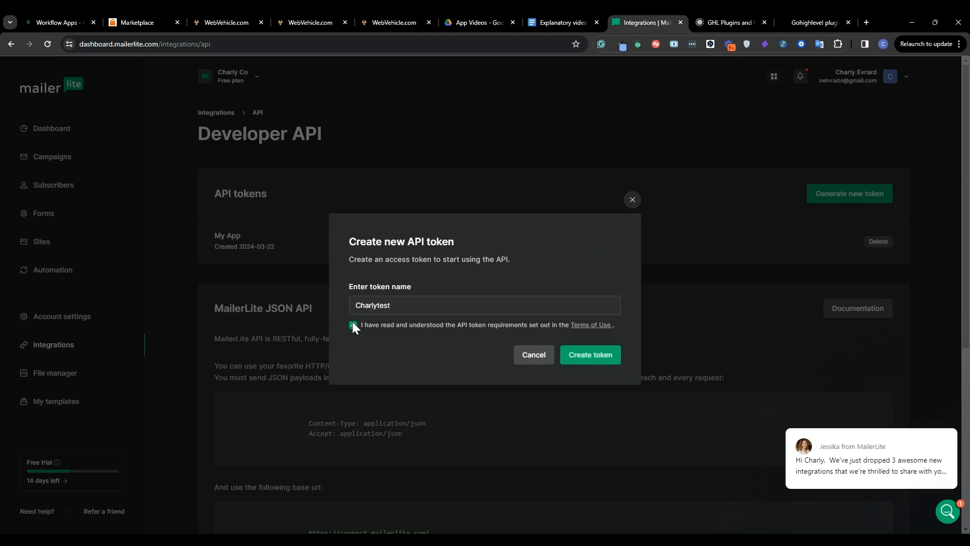
click(584, 355)
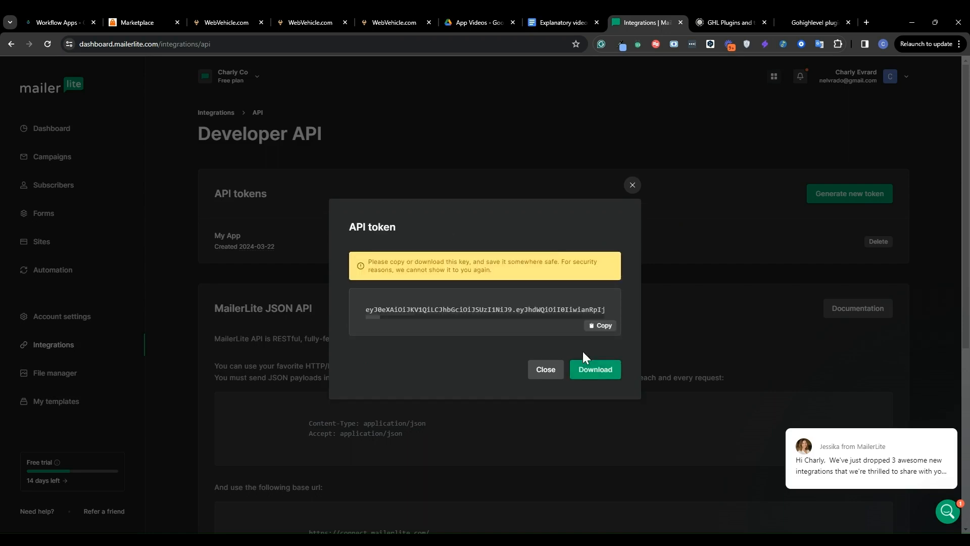
click(603, 326)
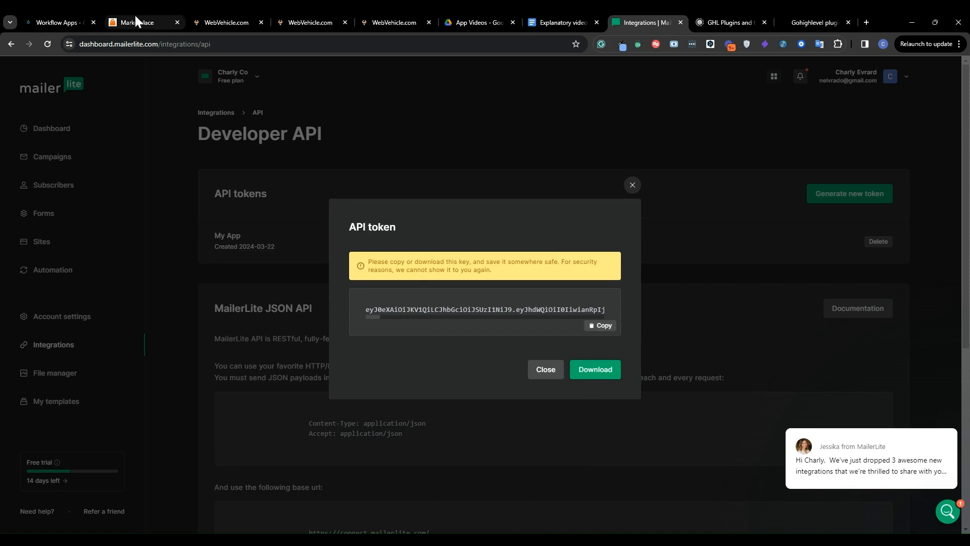
- Paste the MailerLite API token into the Mailerlite setup dialog, trim its end, then close the dialog
click(246, 15)
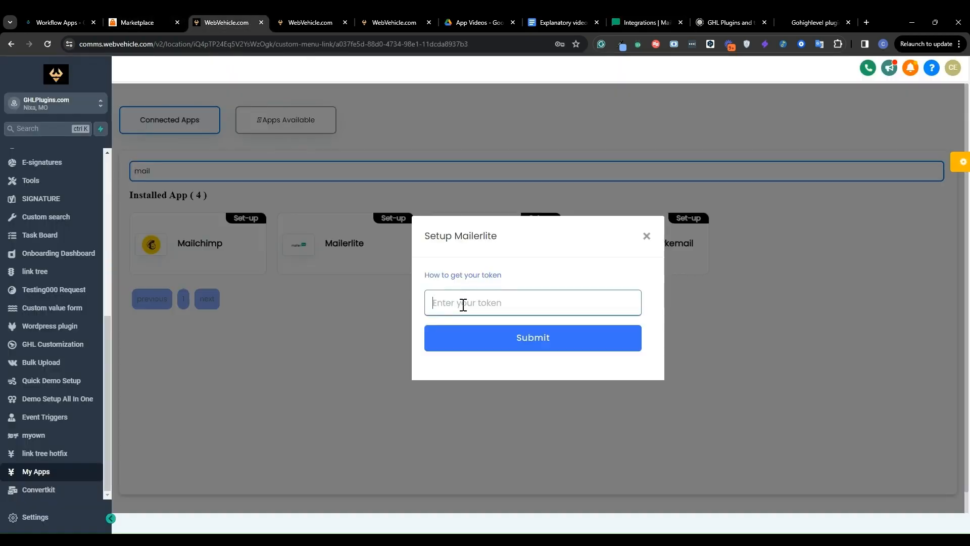
key(ctrl+v)
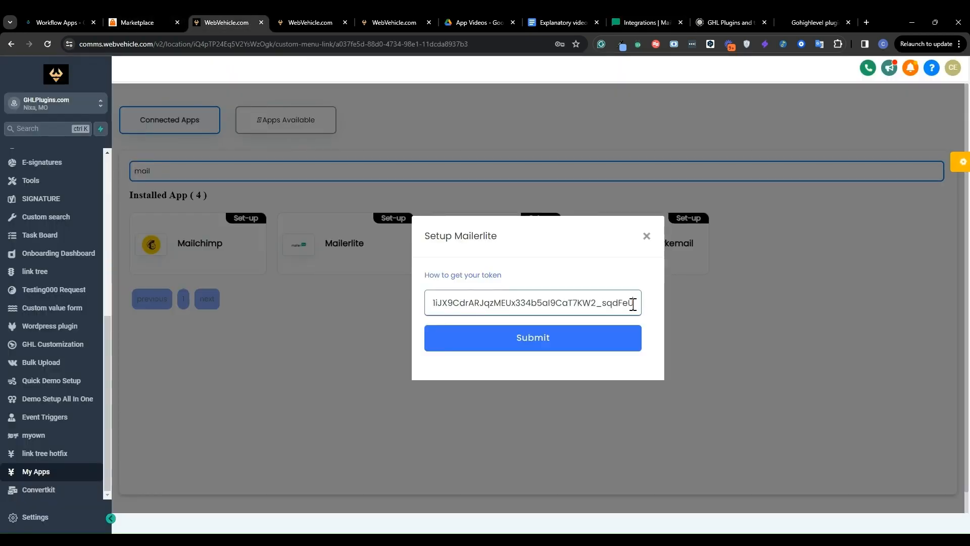
key(BackSpace)
key(BackSpace)
key(BackSpace)
key(BackSpace)
key(BackSpace)
key(BackSpace)
key(BackSpace)
key(BackSpace)
key(BackSpace)
key(BackSpace)
key(BackSpace)
key(BackSpace)
key(BackSpace)
key(BackSpace)
key(BackSpace)
key(BackSpace)
key(BackSpace)
key(BackSpace)
key(BackSpace)
key(BackSpace)
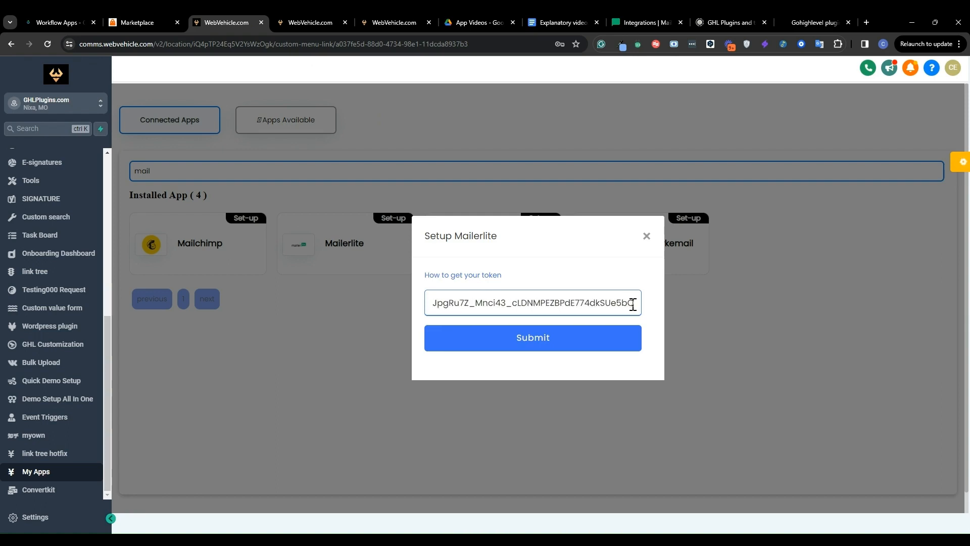
key(BackSpace)
key(BackSpace)
key(BackSpace)
key(BackSpace)
key(BackSpace)
key(BackSpace)
key(BackSpace)
key(BackSpace)
key(BackSpace)
key(BackSpace)
key(BackSpace)
key(BackSpace)
key(BackSpace)
key(BackSpace)
key(BackSpace)
key(BackSpace)
key(BackSpace)
key(BackSpace)
key(BackSpace)
key(BackSpace)
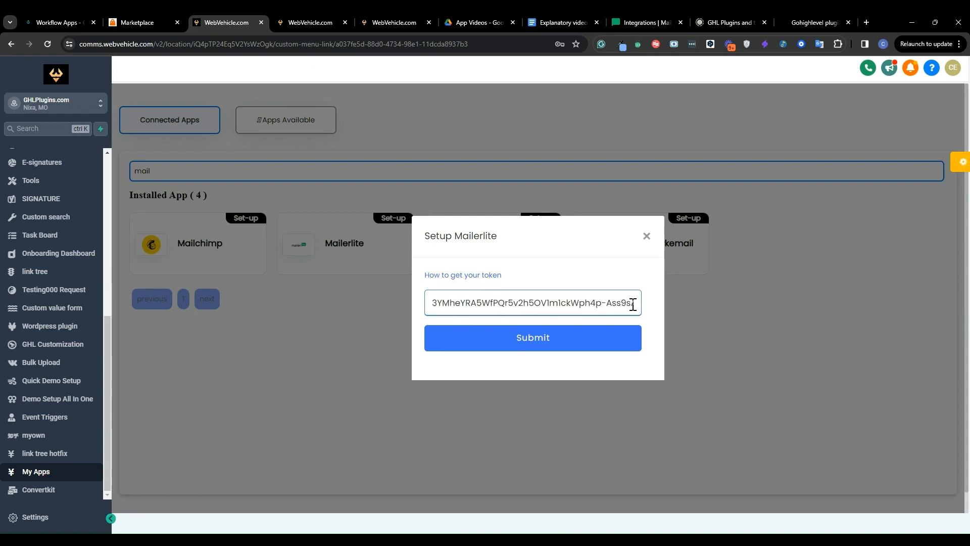
key(BackSpace)
key(BackSpace)
key(BackSpace)
key(BackSpace)
key(BackSpace)
key(BackSpace)
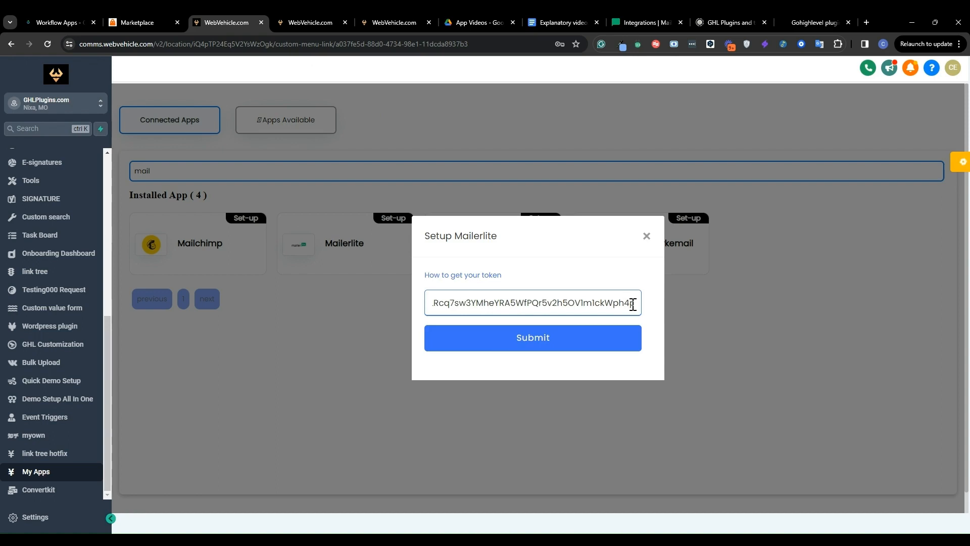
key(BackSpace)
key(BackSpace)
key(BackSpace)
key(BackSpace)
key(BackSpace)
key(BackSpace)
key(BackSpace)
key(BackSpace)
key(BackSpace)
key(BackSpace)
key(BackSpace)
key(BackSpace)
key(BackSpace)
key(BackSpace)
key(BackSpace)
key(BackSpace)
key(BackSpace)
key(BackSpace)
key(BackSpace)
key(BackSpace)
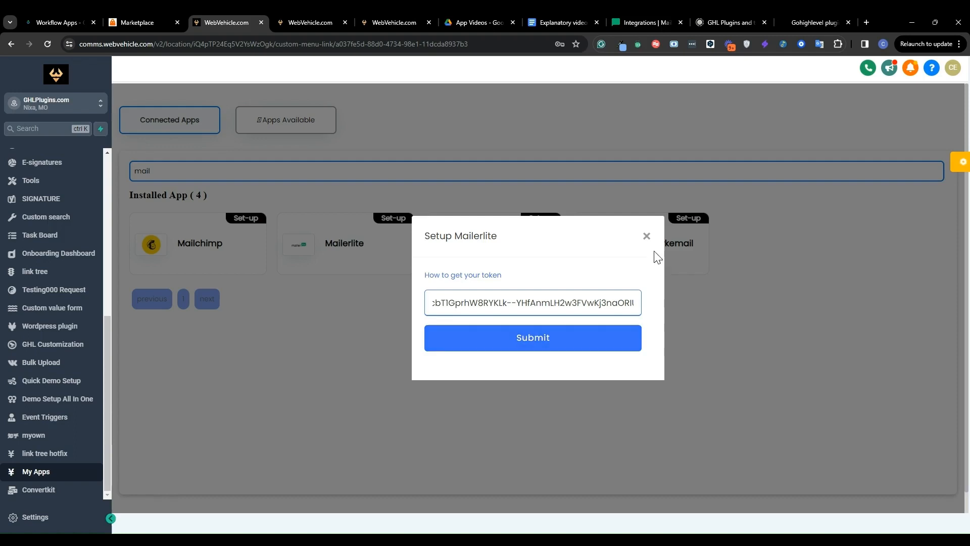
click(646, 236)
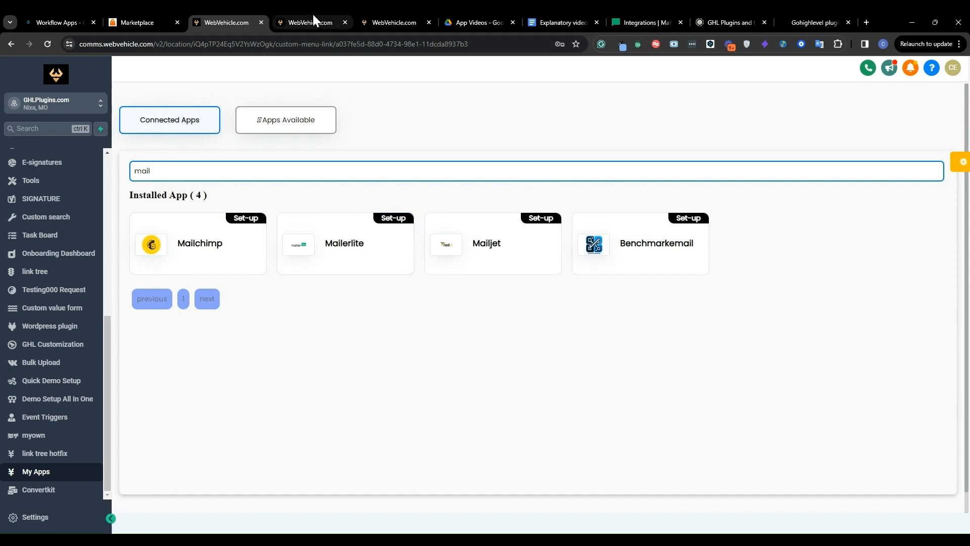
- Switch to the Mailerlite workflow and open the action picker between the trigger and the first action
scroll(35, 234, up, 6)
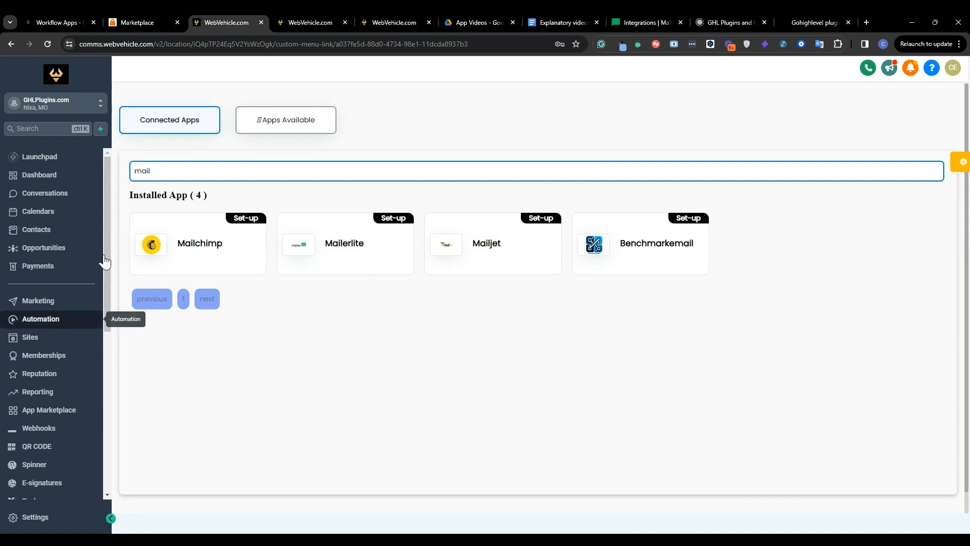
click(304, 15)
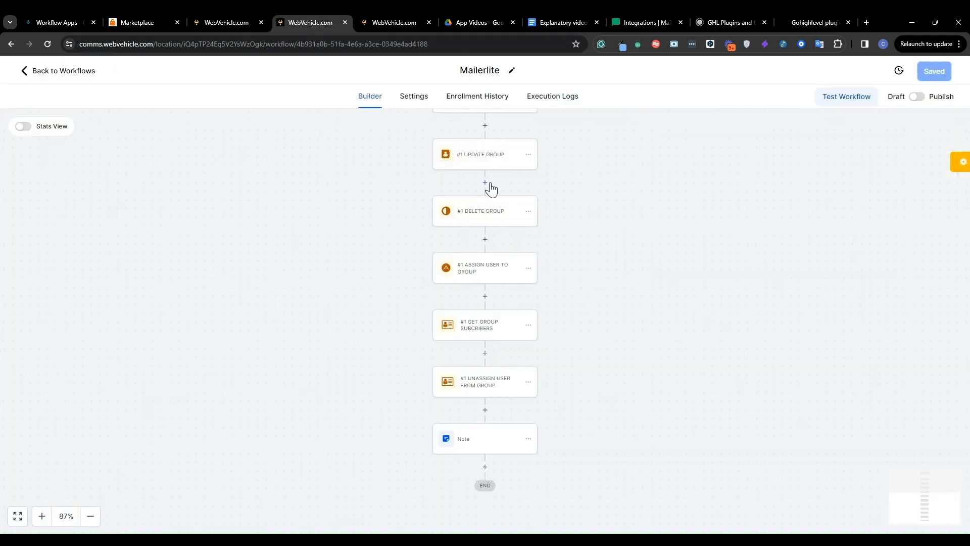
scroll(490, 189, up, 6)
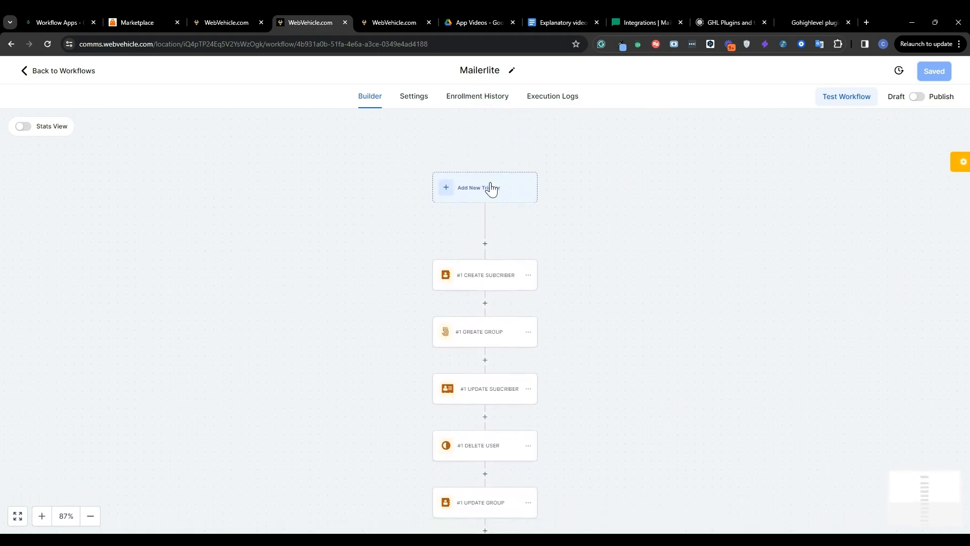
scroll(490, 189, down, 1)
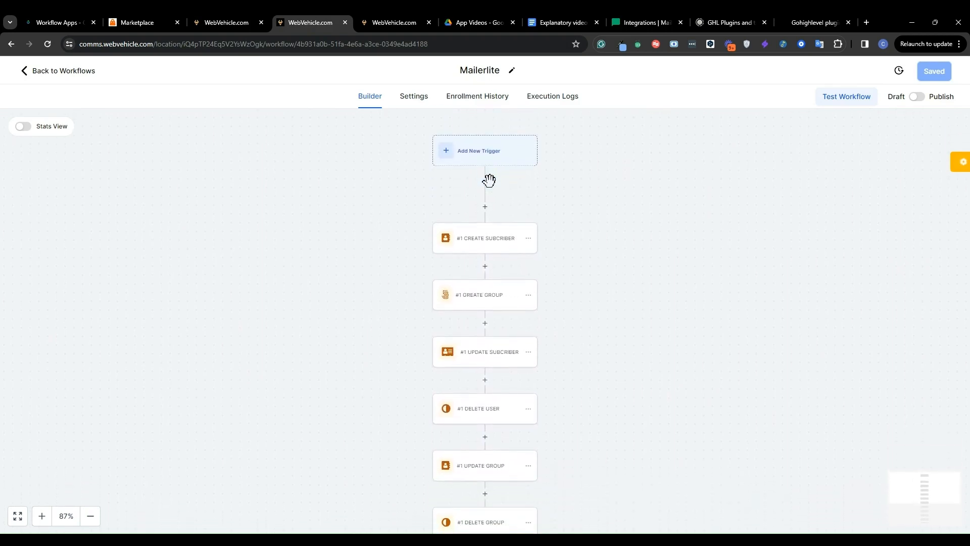
click(485, 207)
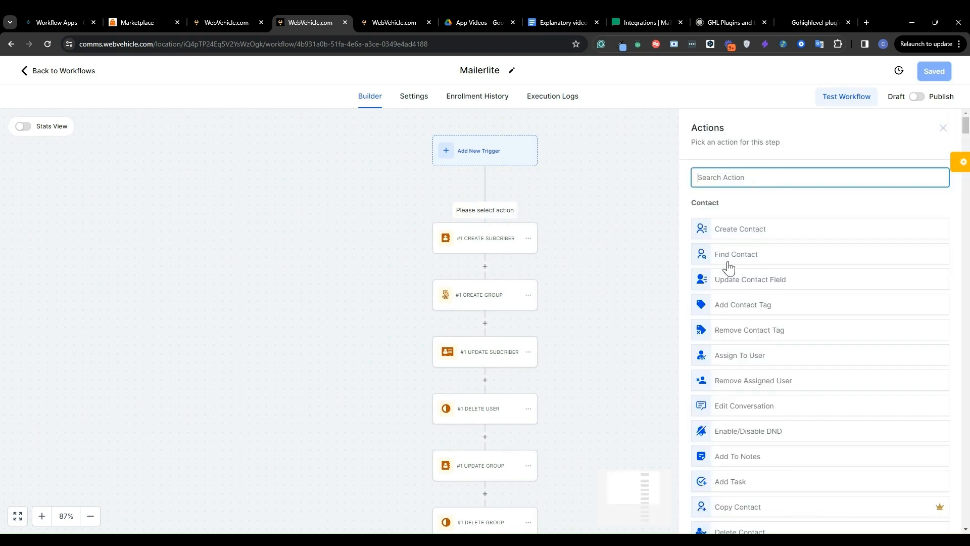
- Search the action list for "mailer" and examine the Mailerlite Service actions
scroll(728, 265, down, 20)
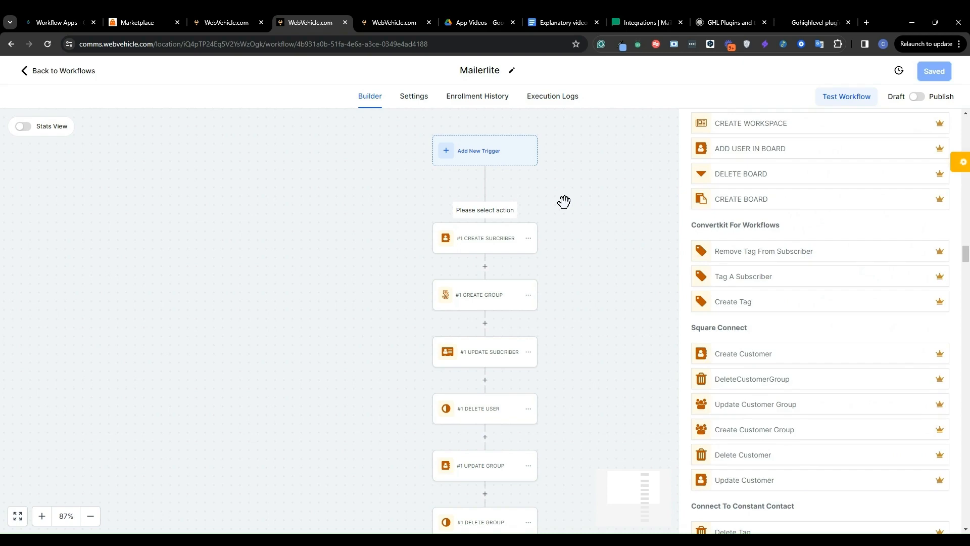
key(ctrl+f)
text(mailer)
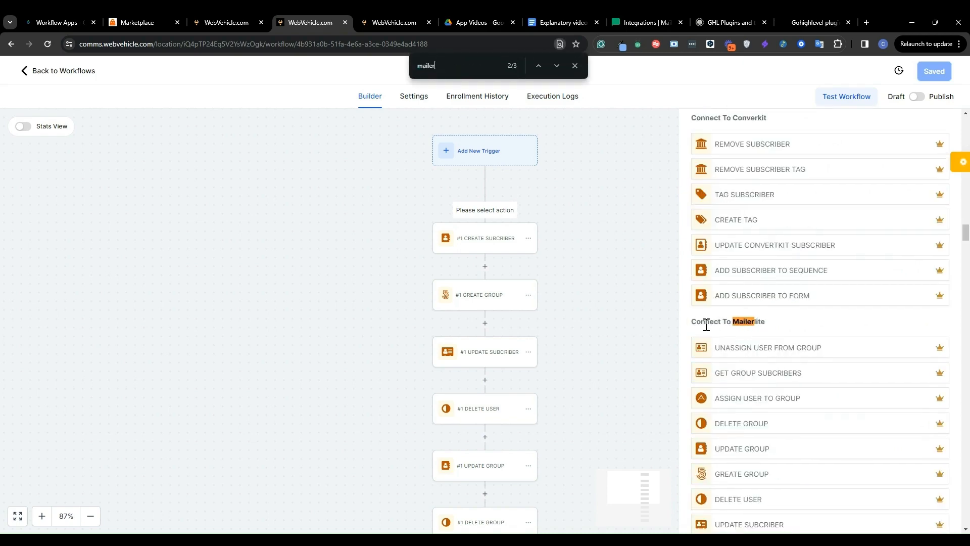
scroll(705, 324, down, 10)
scroll(705, 324, down, 15)
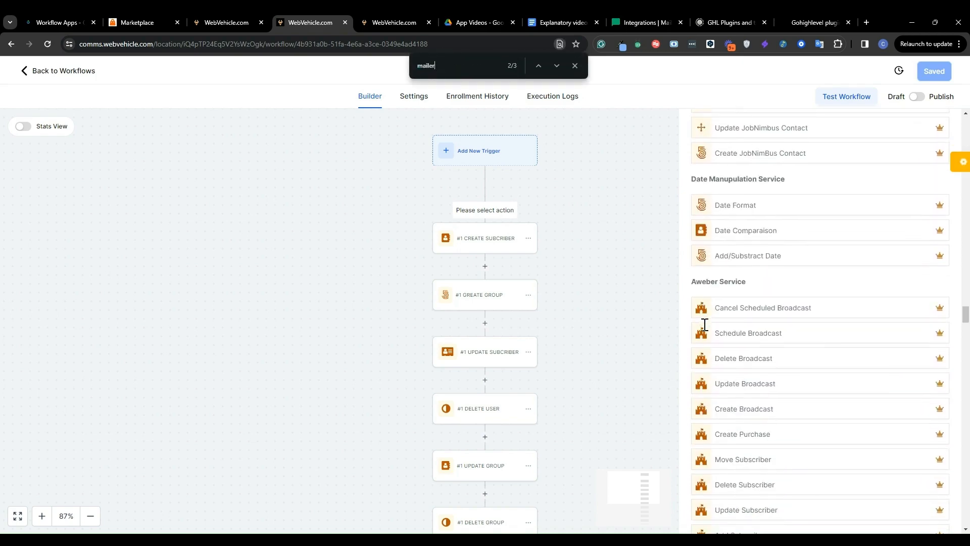
click(557, 66)
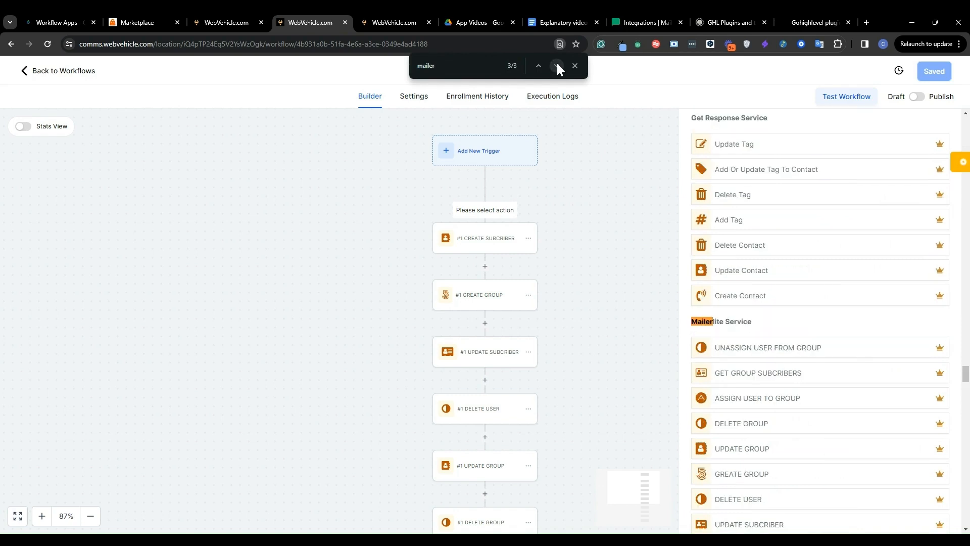
scroll(763, 328, down, 4)
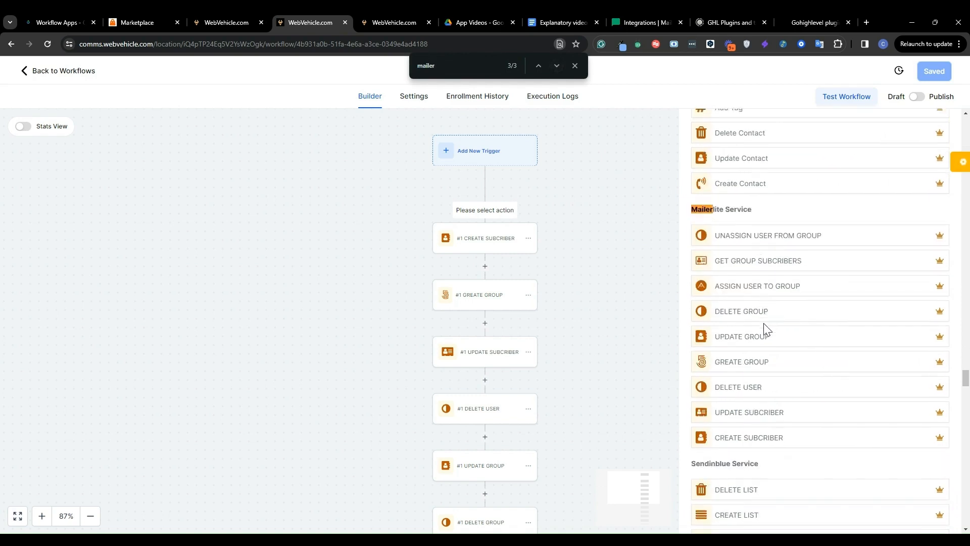
scroll(747, 328, up, 1)
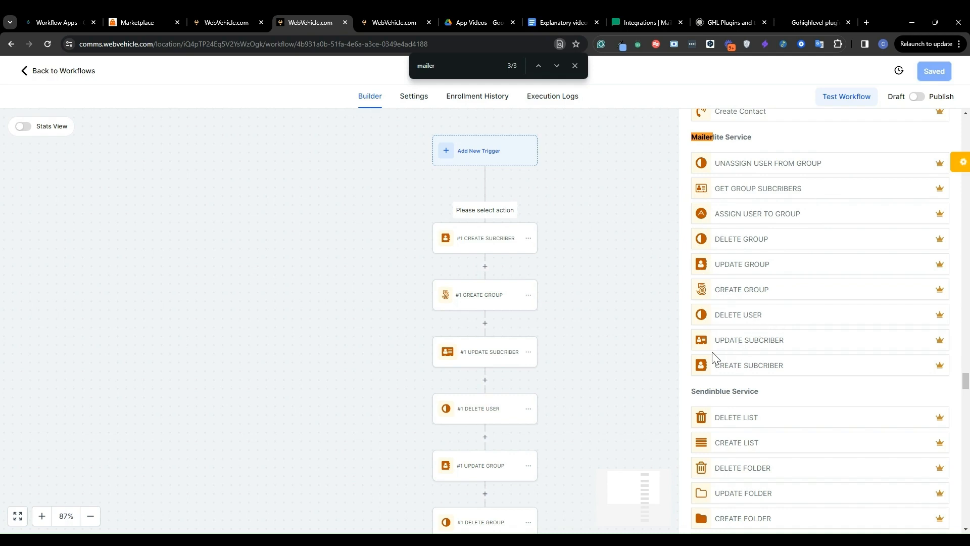
scroll(713, 356, down, 1)
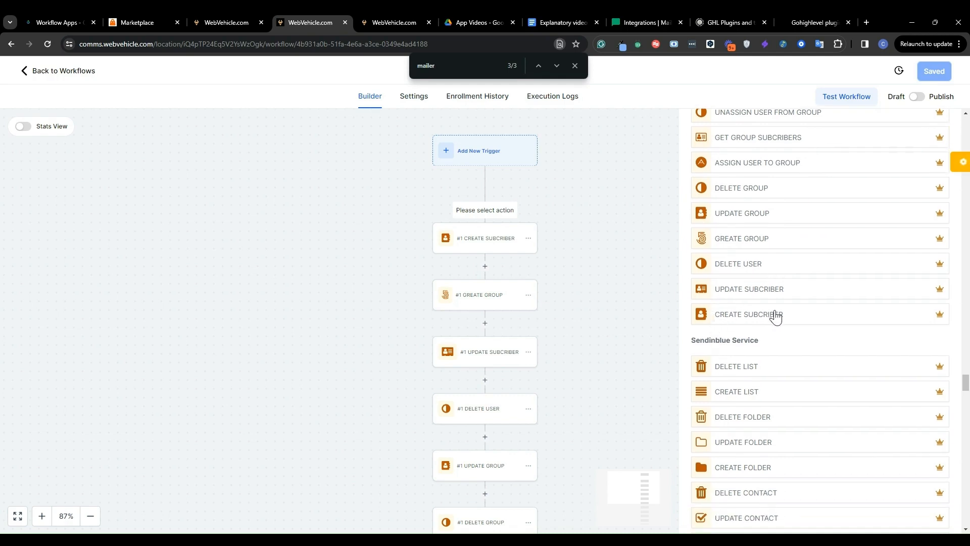
scroll(788, 324, up, 1)
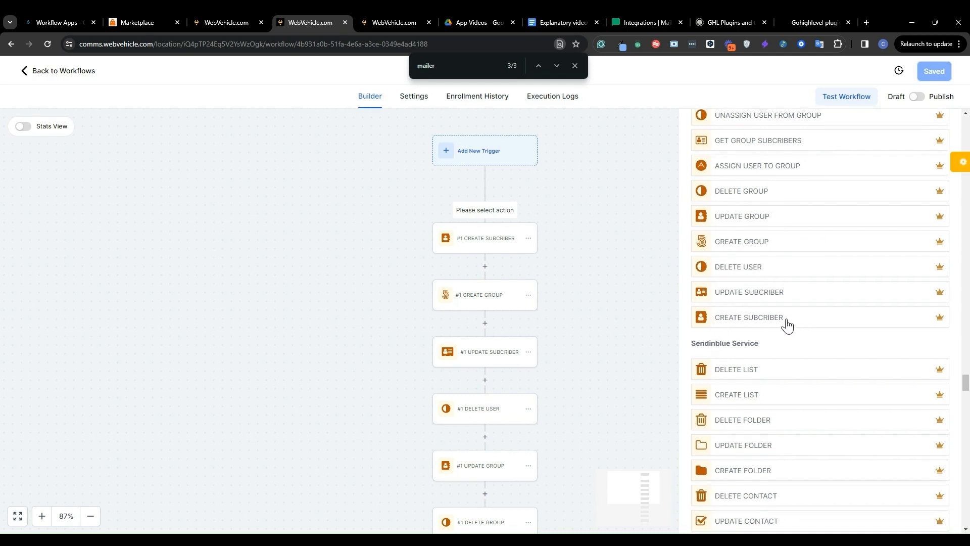
scroll(788, 323, down, 1)
scroll(787, 323, up, 1)
scroll(787, 323, up, 1)
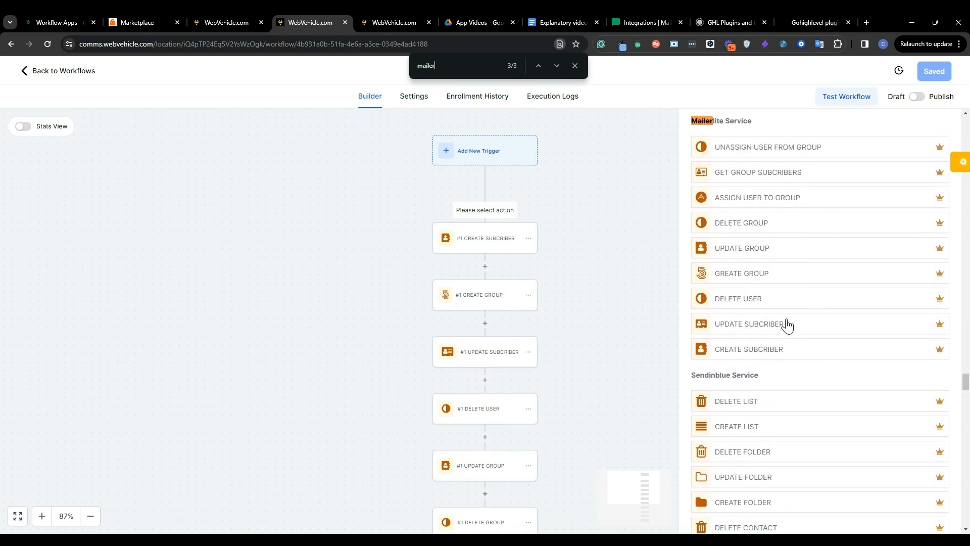
scroll(787, 323, up, 1)
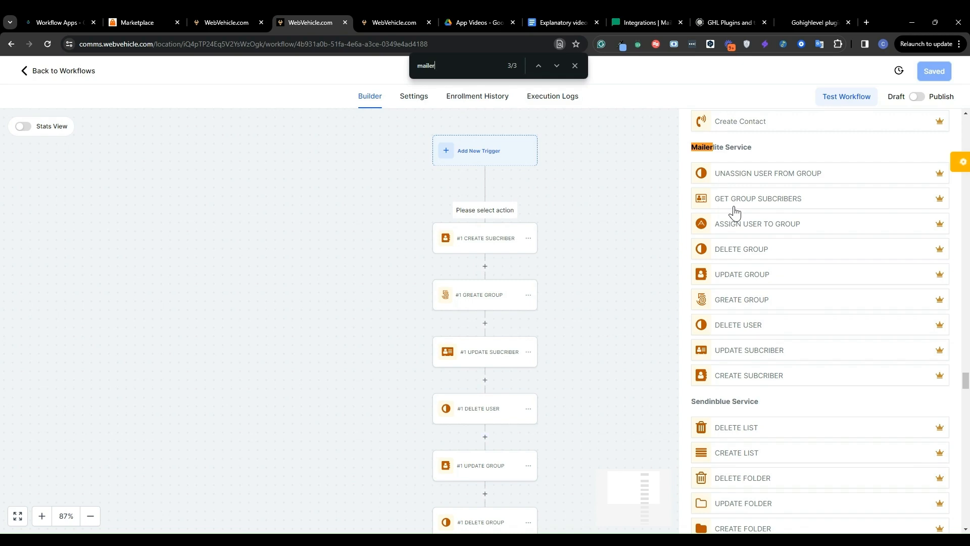
click(574, 65)
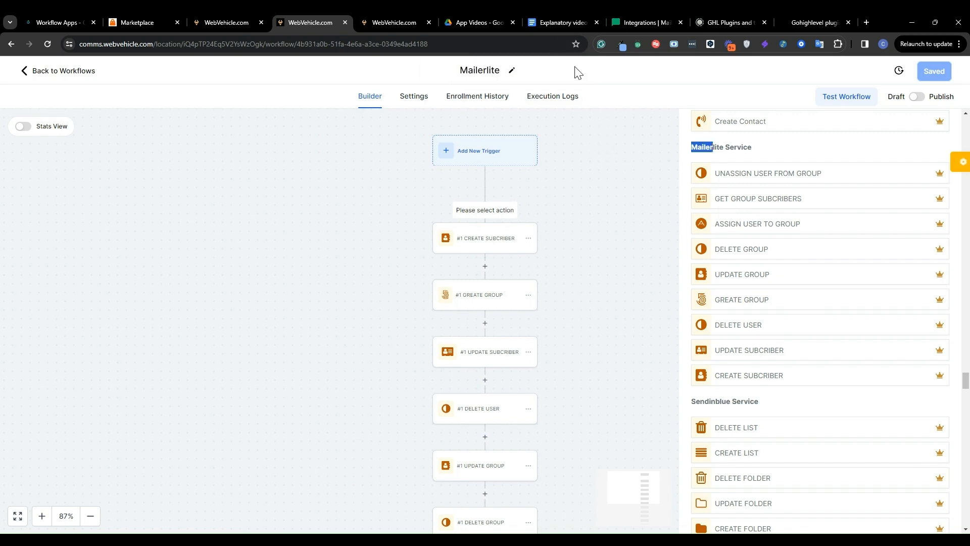
click(729, 148)
scroll(583, 322, down, 2)
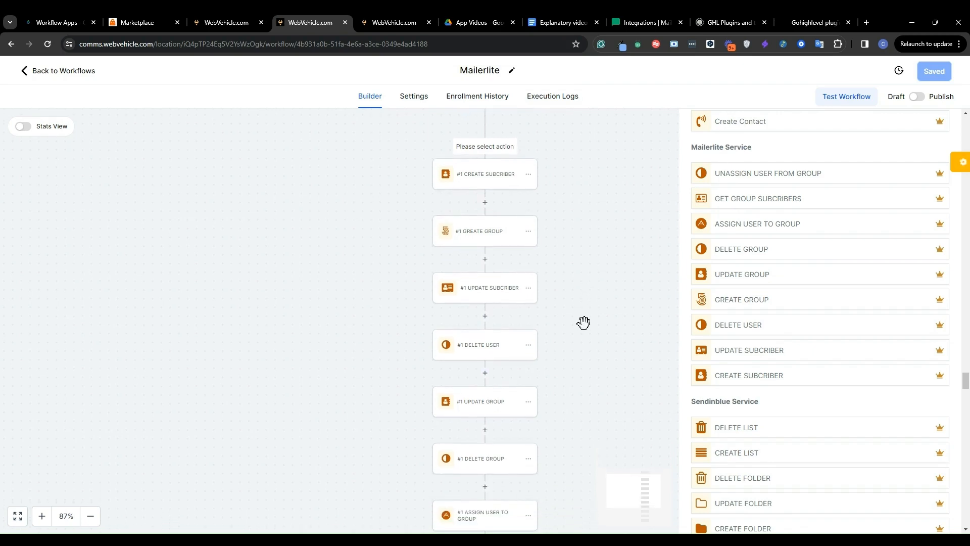
scroll(584, 323, down, 1)
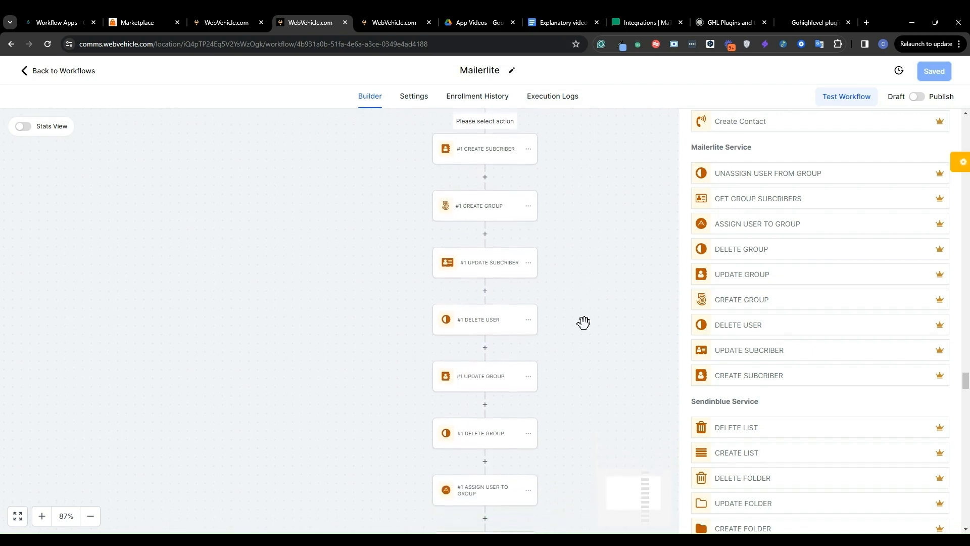